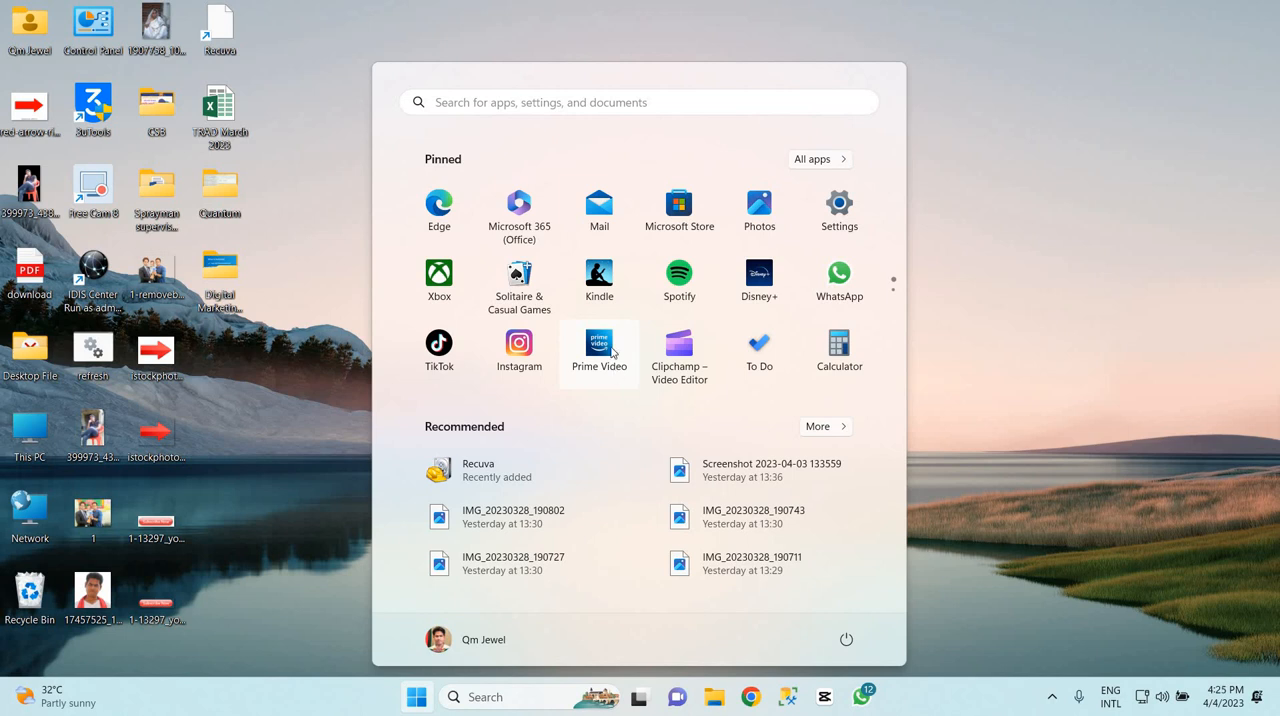
Dismiss the Start menu and open Task Manager
{"action": "left_click", "coordinate": [1018, 256]}
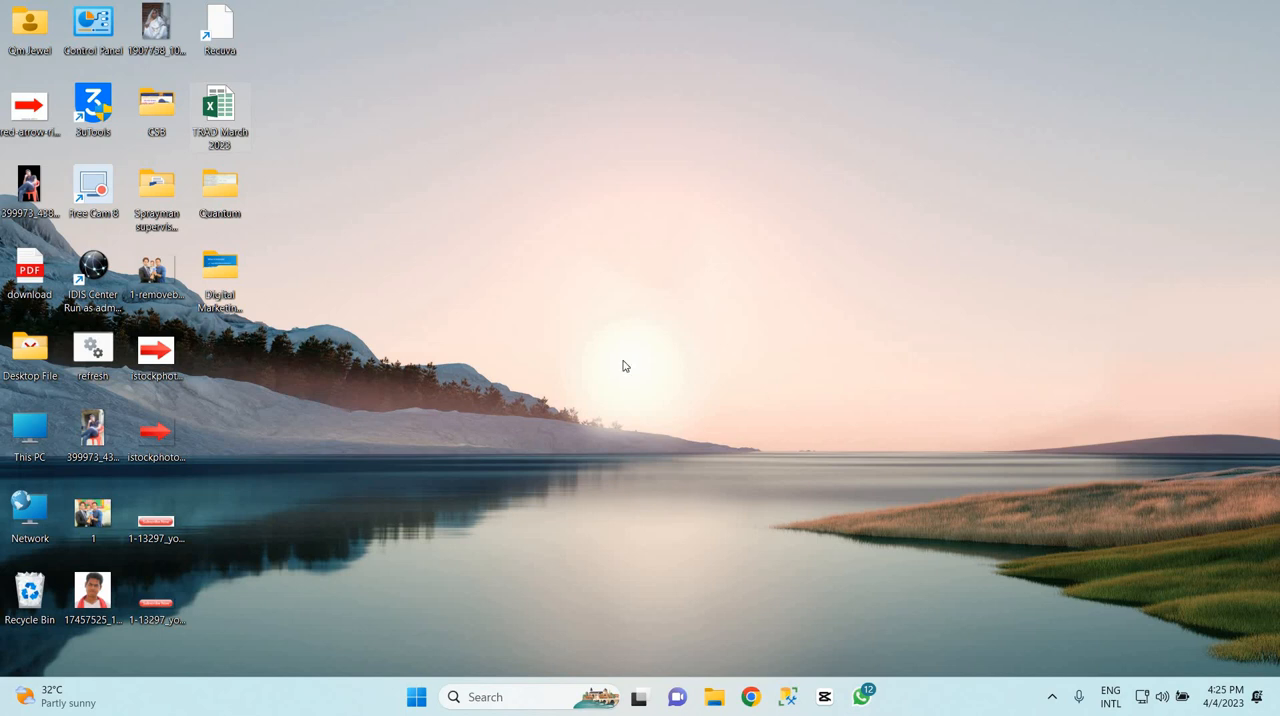
{"action": "key", "text": "ctrl+shift+Escape"}
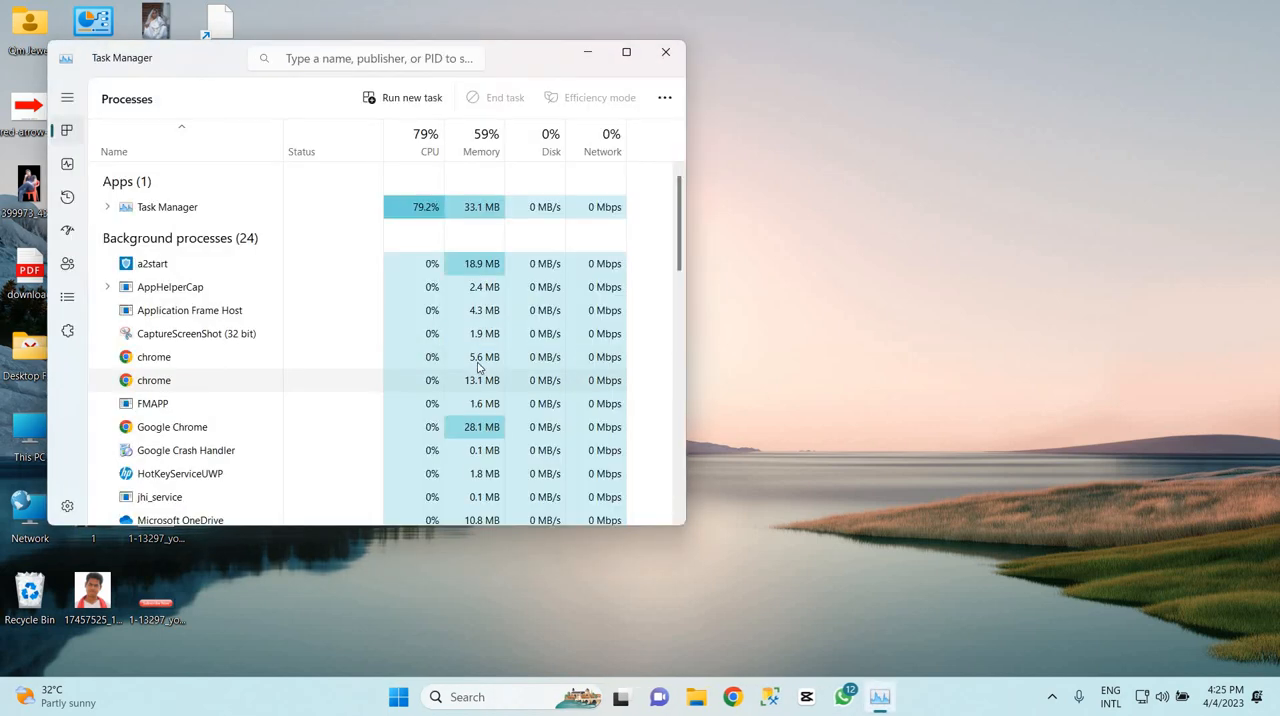
Look through the list of running background and Windows processes for unneeded ones and their resource use
{"action": "scroll", "coordinate": [286, 376], "scroll_direction": "down", "scroll_amount": 3}
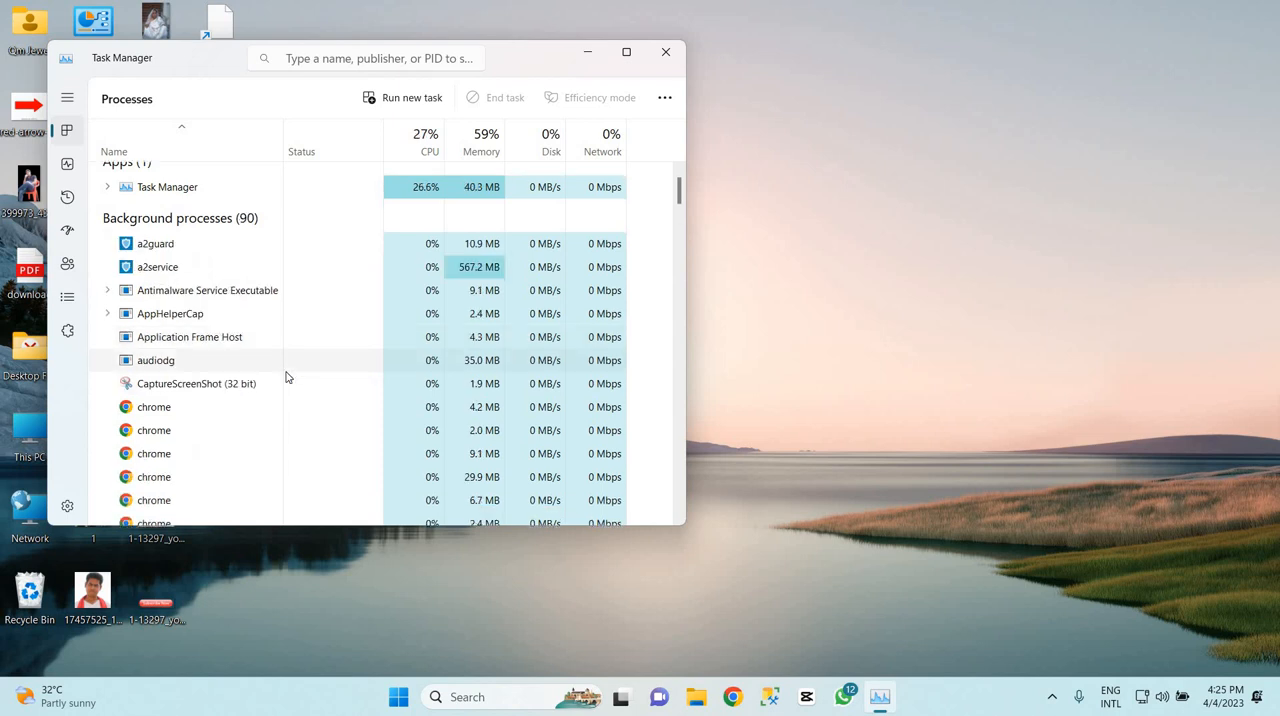
{"action": "scroll", "coordinate": [286, 394], "scroll_direction": "down", "scroll_amount": 3}
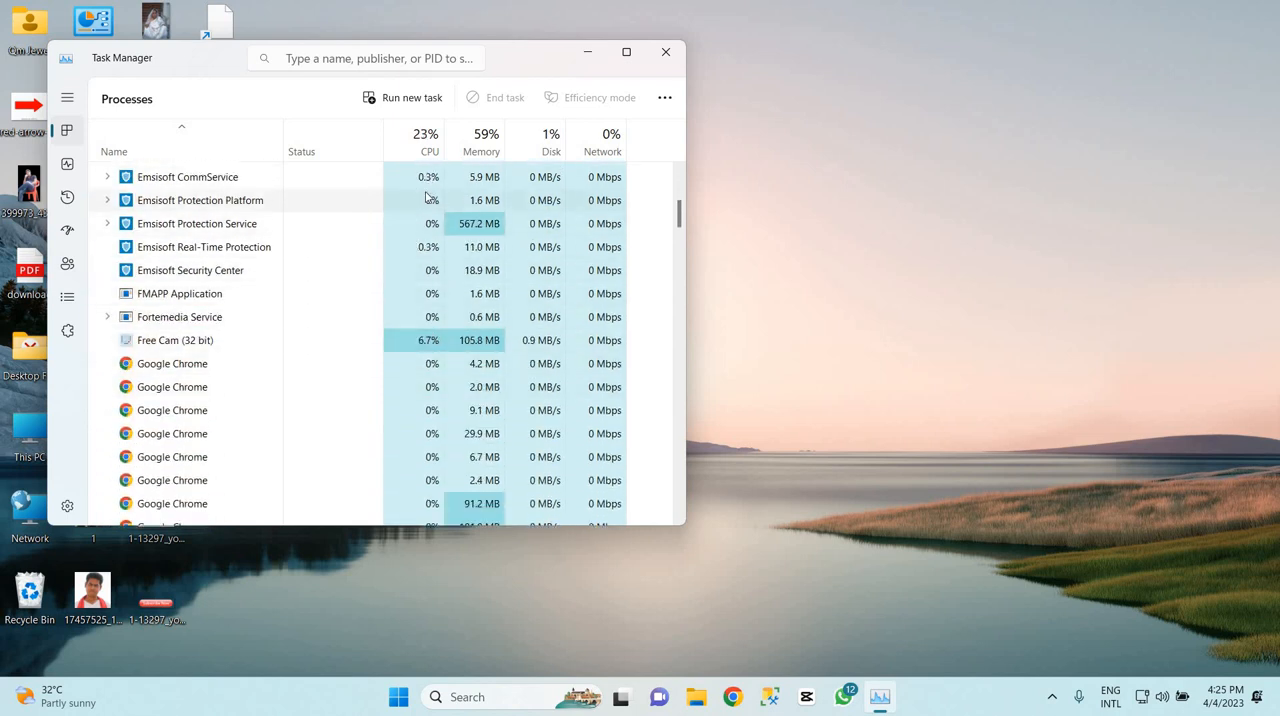
{"action": "scroll", "coordinate": [465, 340], "scroll_direction": "down", "scroll_amount": 1}
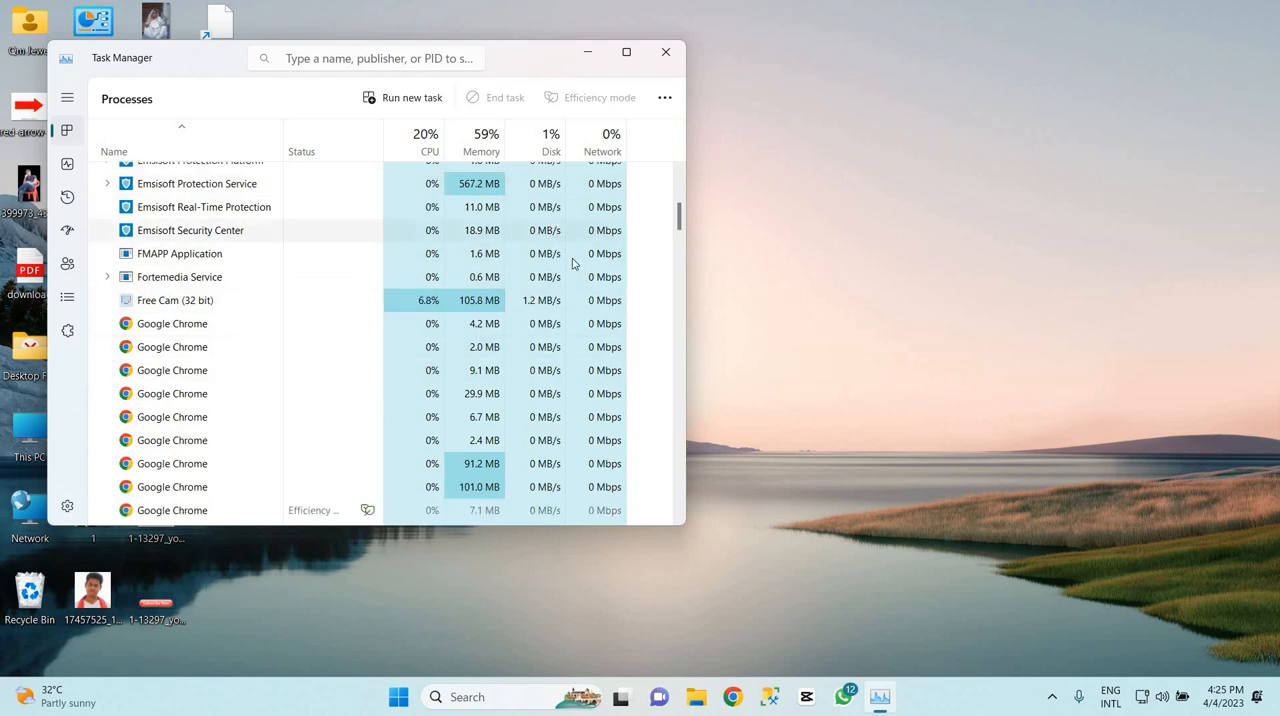
{"action": "scroll", "coordinate": [560, 360], "scroll_direction": "down", "scroll_amount": 10}
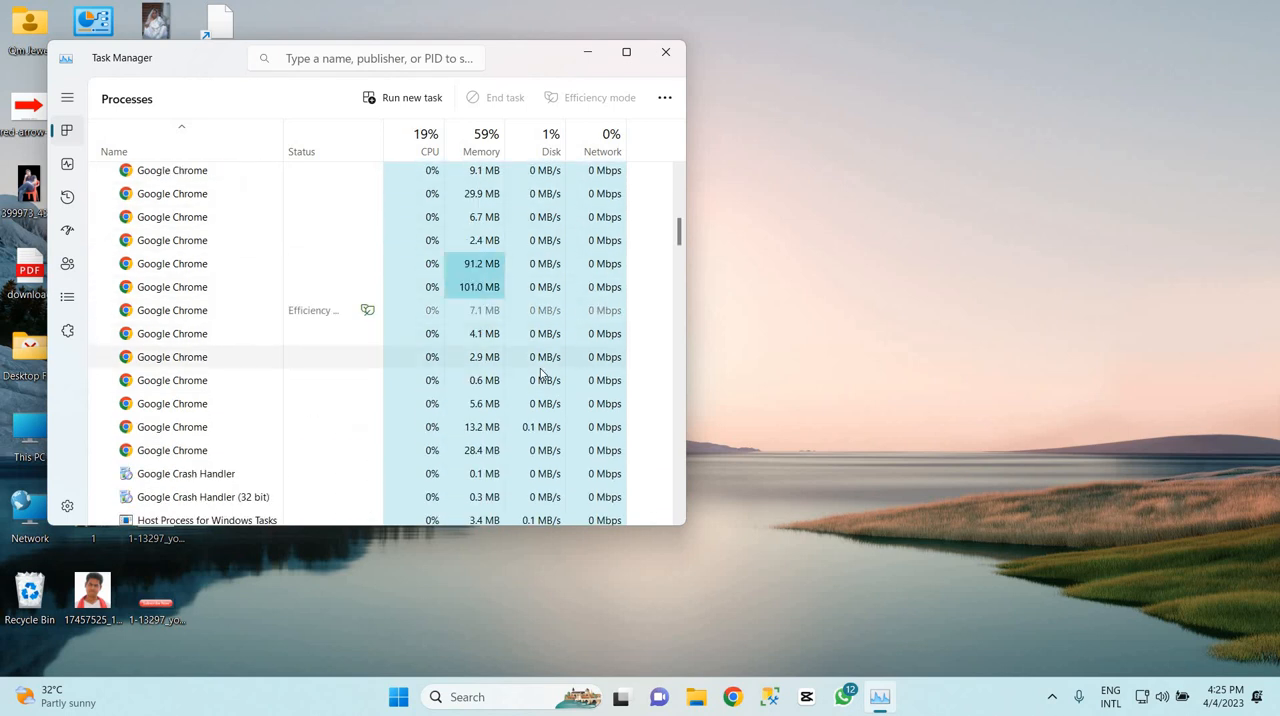
{"action": "scroll", "coordinate": [537, 372], "scroll_direction": "down", "scroll_amount": 5}
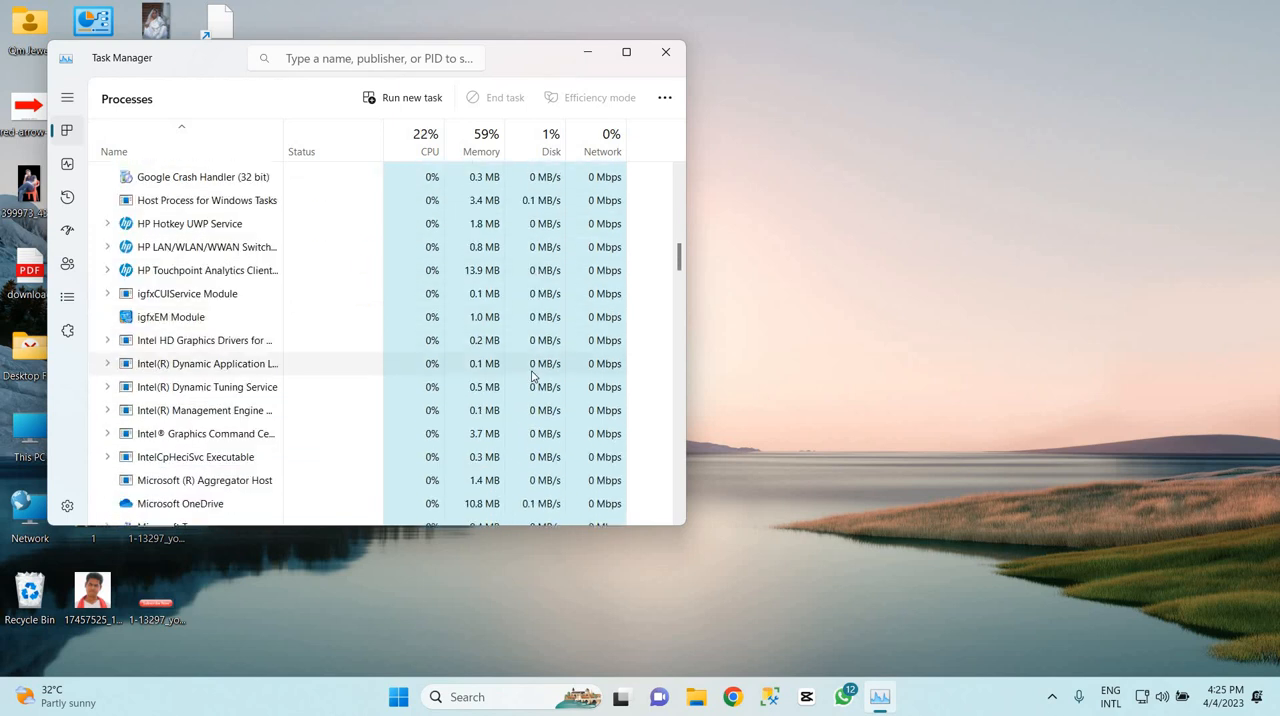
{"action": "scroll", "coordinate": [525, 372], "scroll_direction": "down", "scroll_amount": 4}
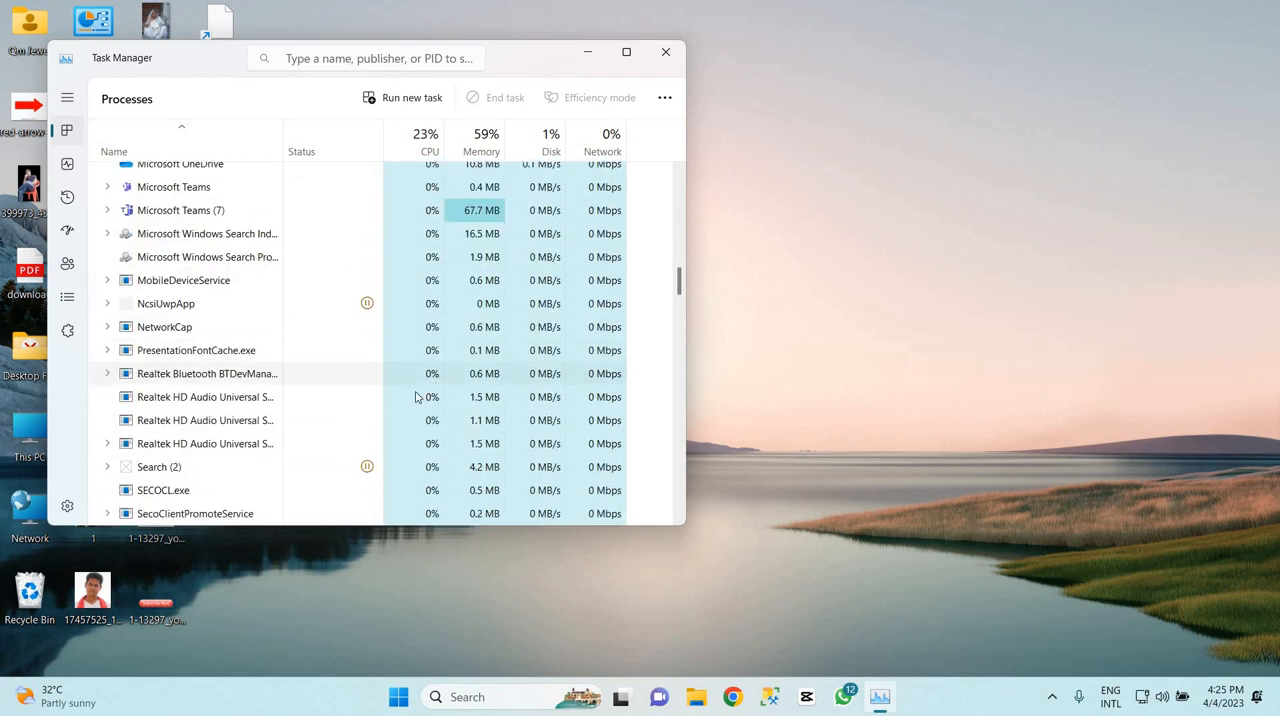
{"action": "scroll", "coordinate": [407, 400], "scroll_direction": "down", "scroll_amount": 2}
{"action": "scroll", "coordinate": [407, 400], "scroll_direction": "down", "scroll_amount": 1}
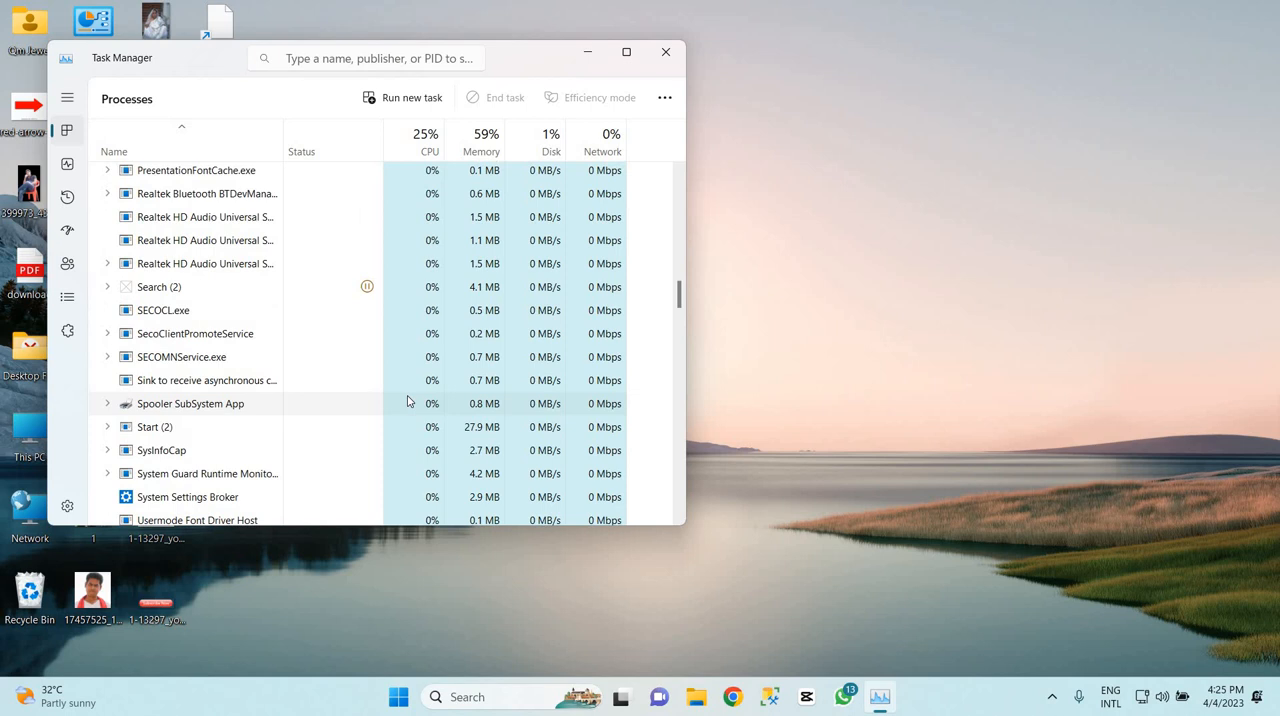
{"action": "scroll", "coordinate": [407, 400], "scroll_direction": "down", "scroll_amount": 2}
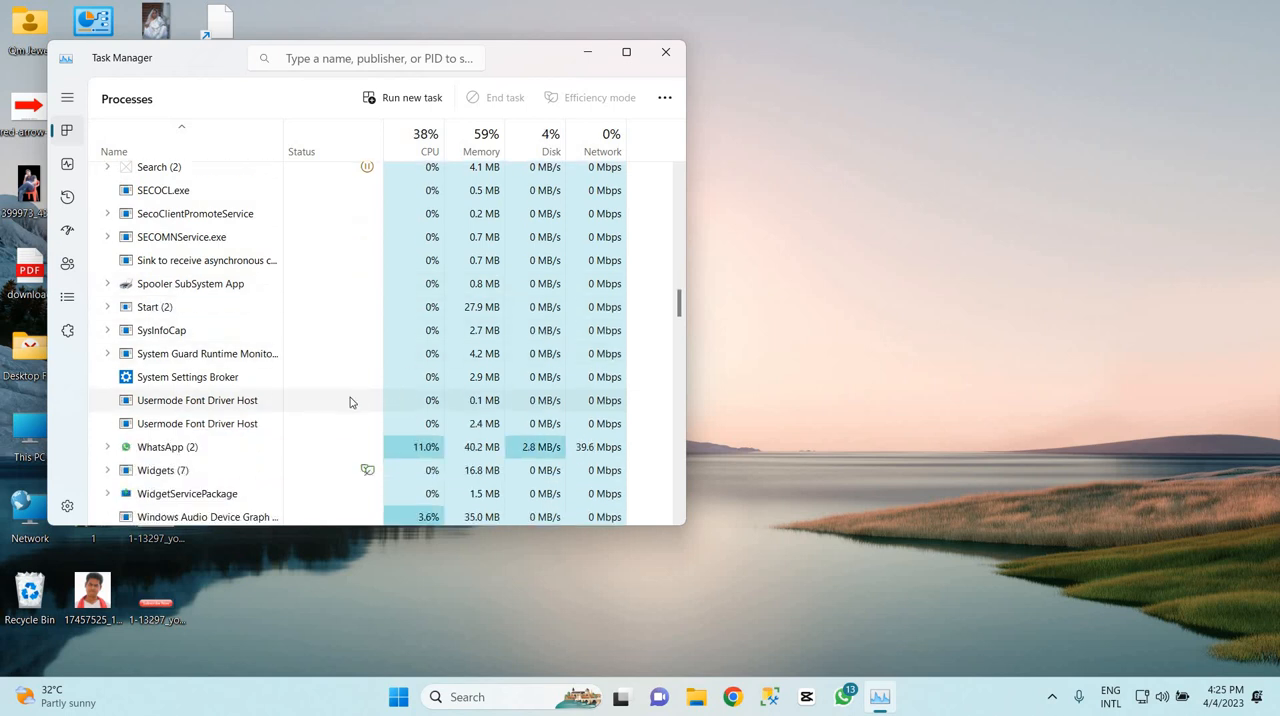
{"action": "scroll", "coordinate": [230, 424], "scroll_direction": "up", "scroll_amount": 7}
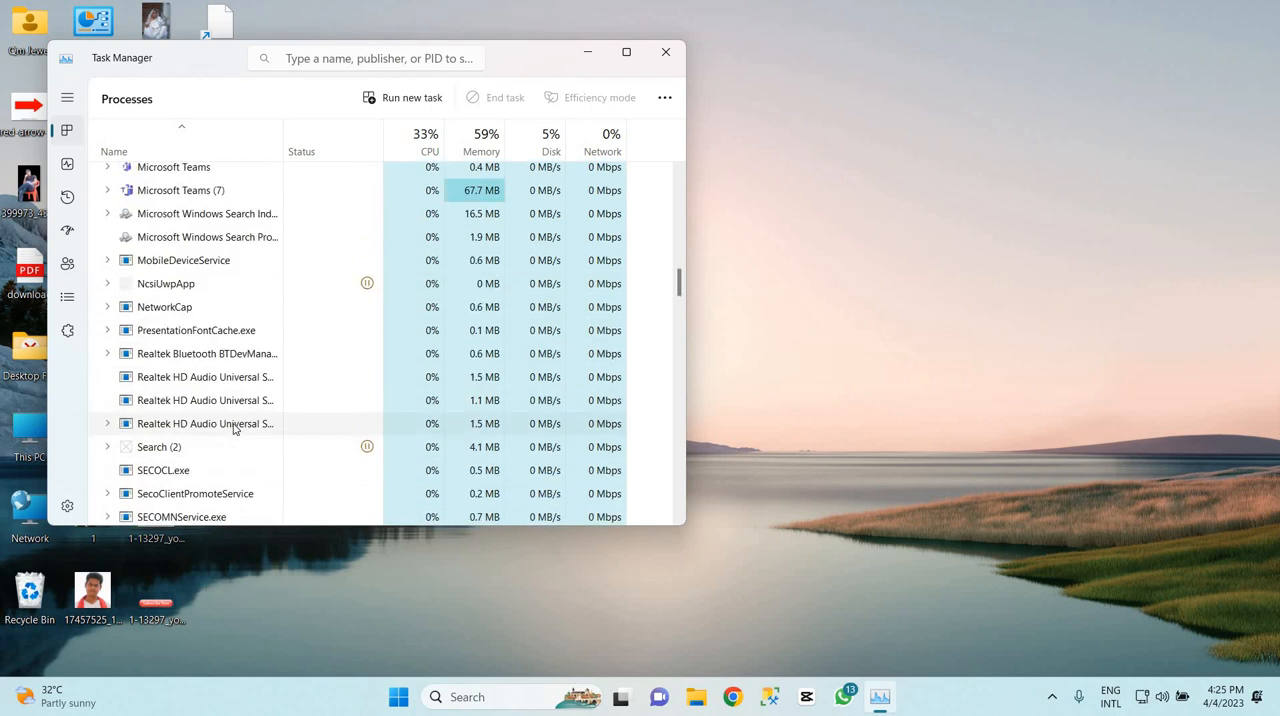
{"action": "scroll", "coordinate": [272, 460], "scroll_direction": "down", "scroll_amount": 4}
{"action": "scroll", "coordinate": [272, 460], "scroll_direction": "down", "scroll_amount": 10}
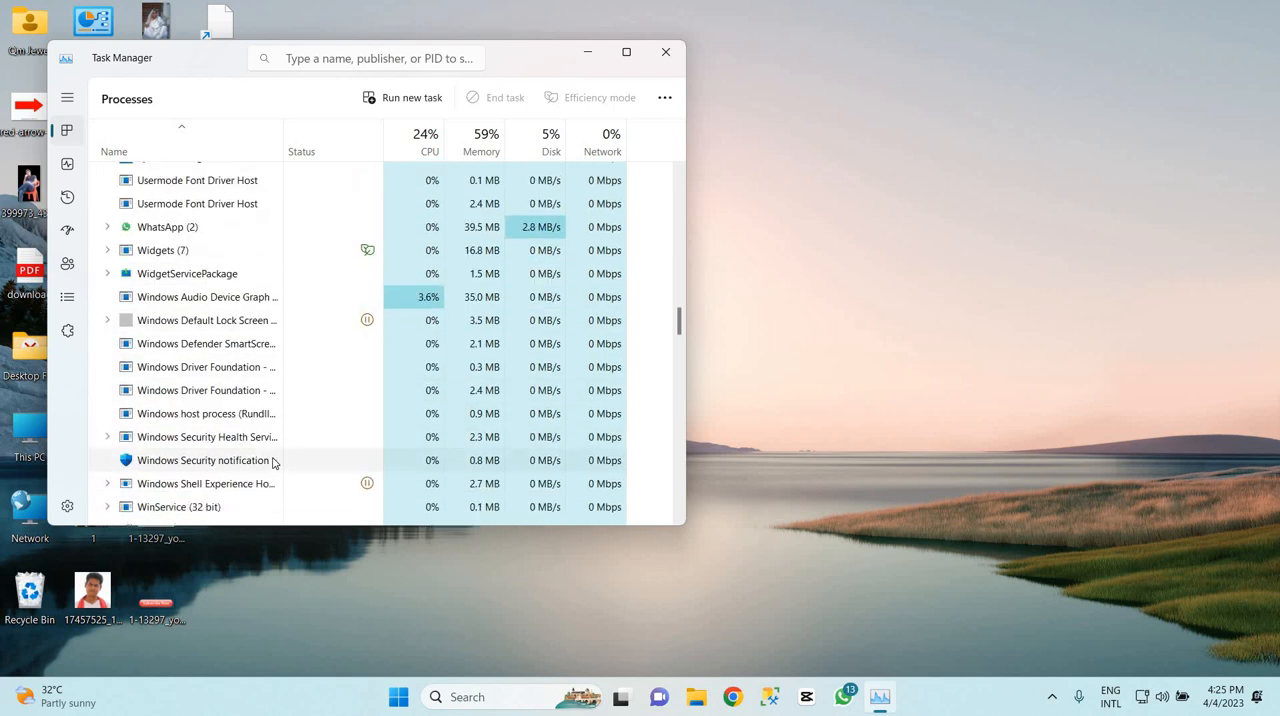
{"action": "scroll", "coordinate": [273, 463], "scroll_direction": "down", "scroll_amount": 10}
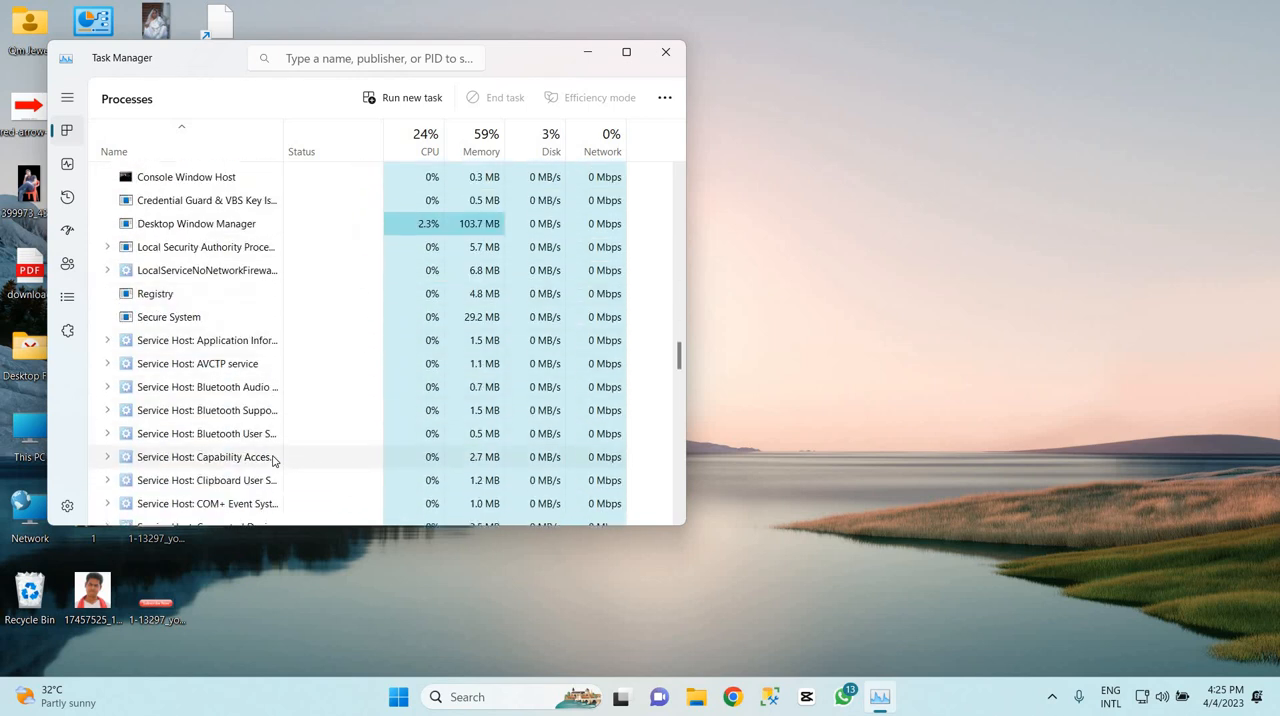
{"action": "scroll", "coordinate": [275, 457], "scroll_direction": "down", "scroll_amount": 10}
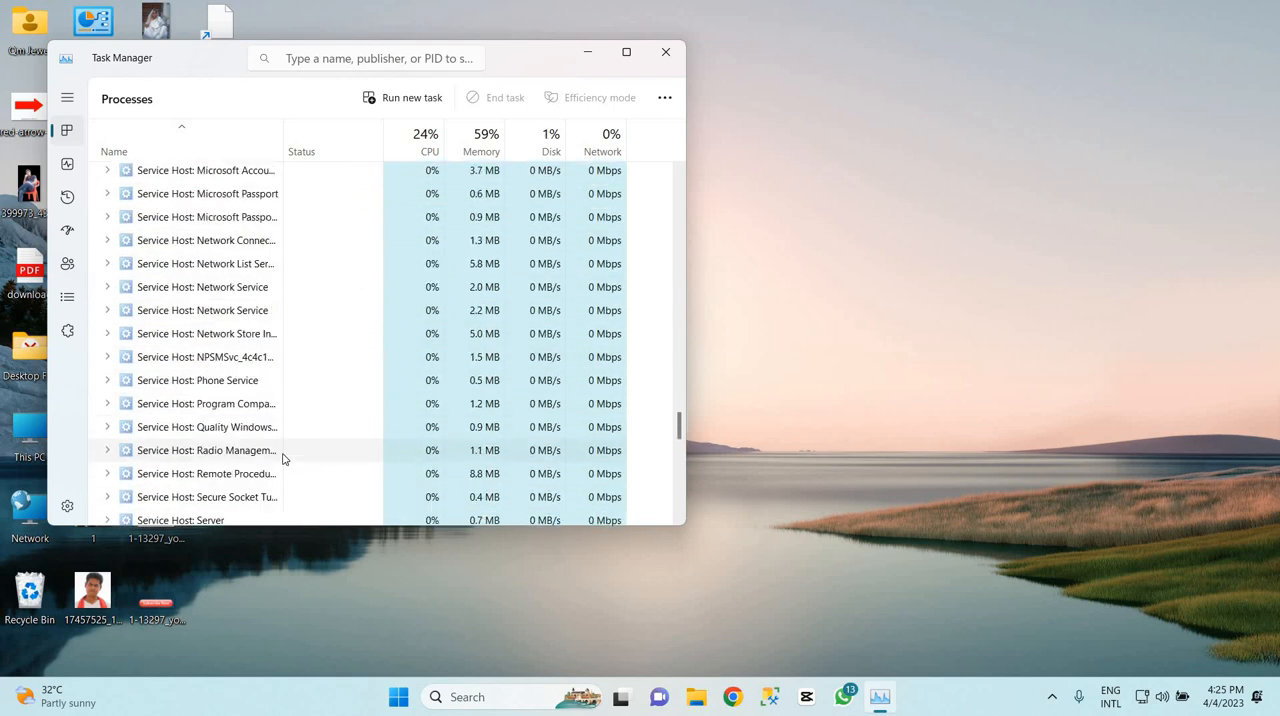
End the CaptureScreenShot (32 bit) background process
{"action": "left_click_drag", "start_coordinate": [680, 447], "coordinate": [685, 182]}
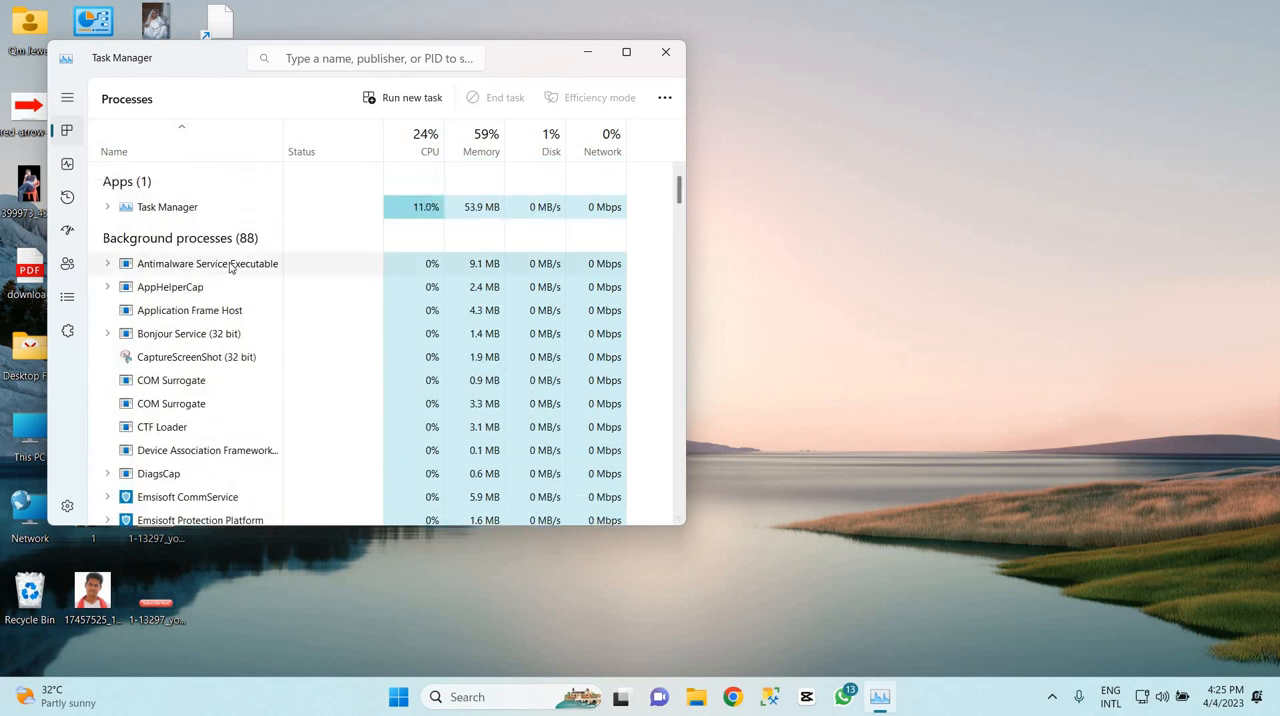
{"action": "left_click", "coordinate": [207, 360]}
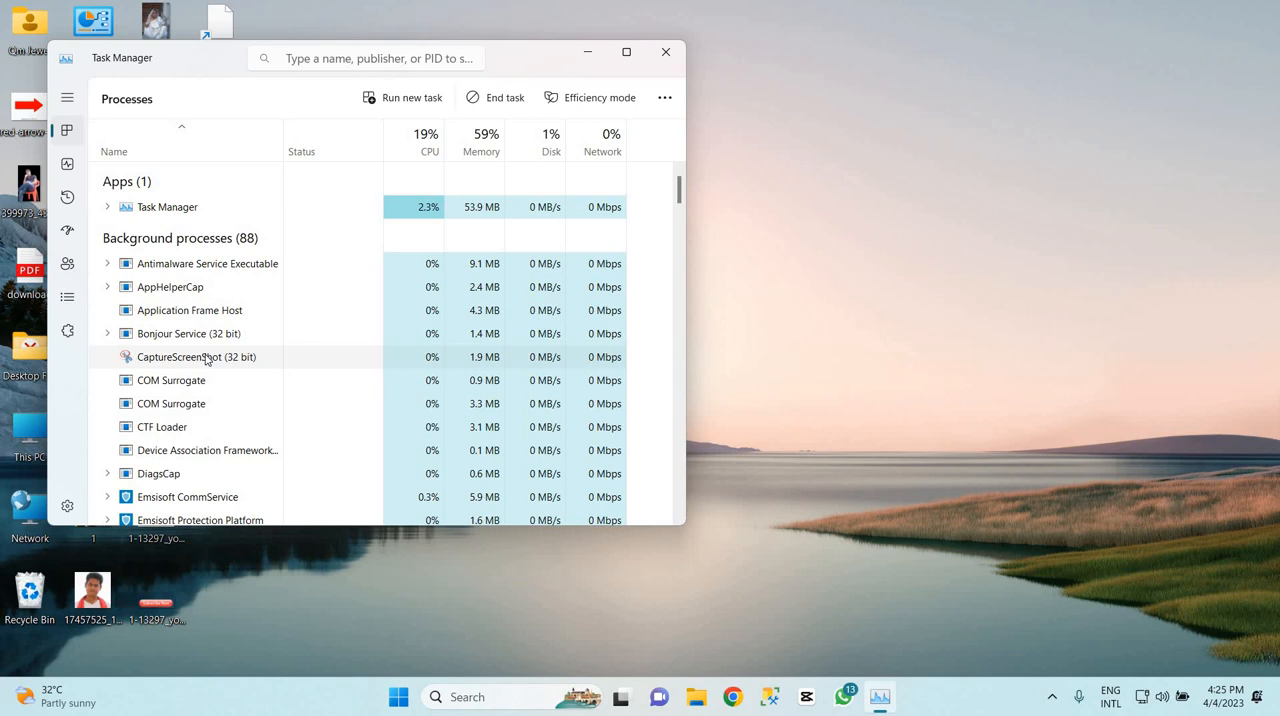
{"action": "right_click", "coordinate": [207, 360]}
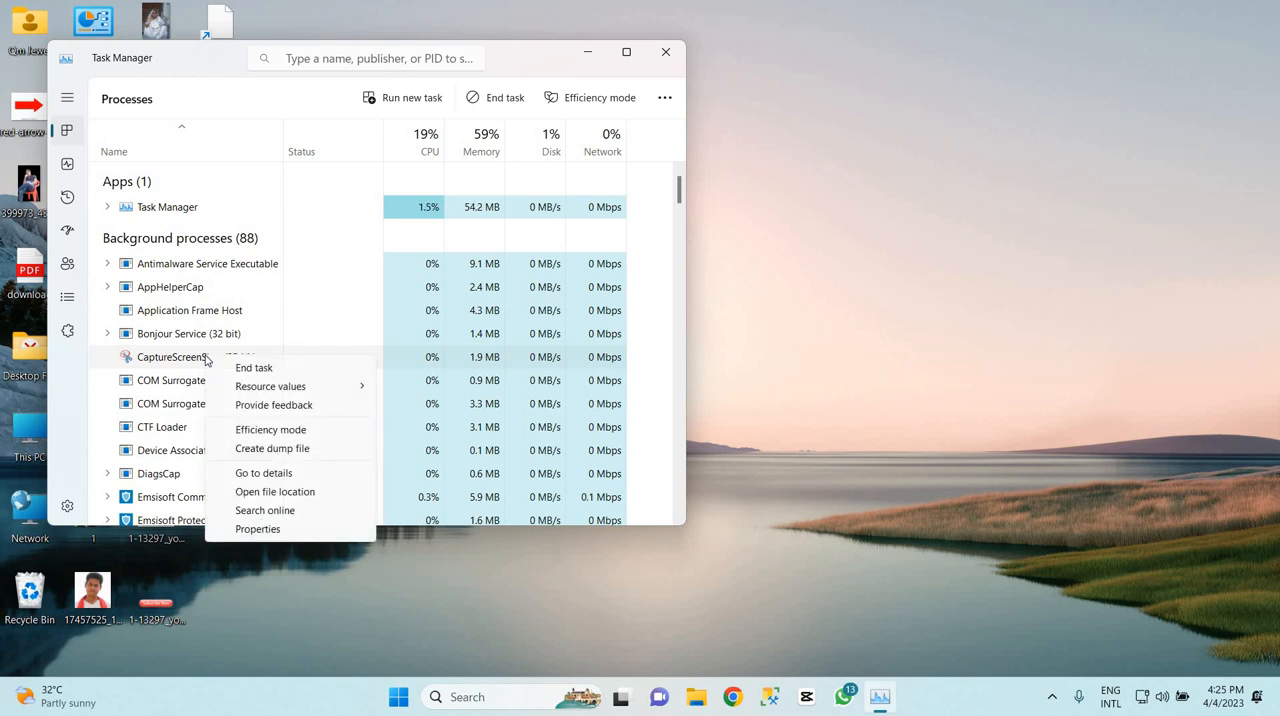
{"action": "left_click", "coordinate": [267, 373]}
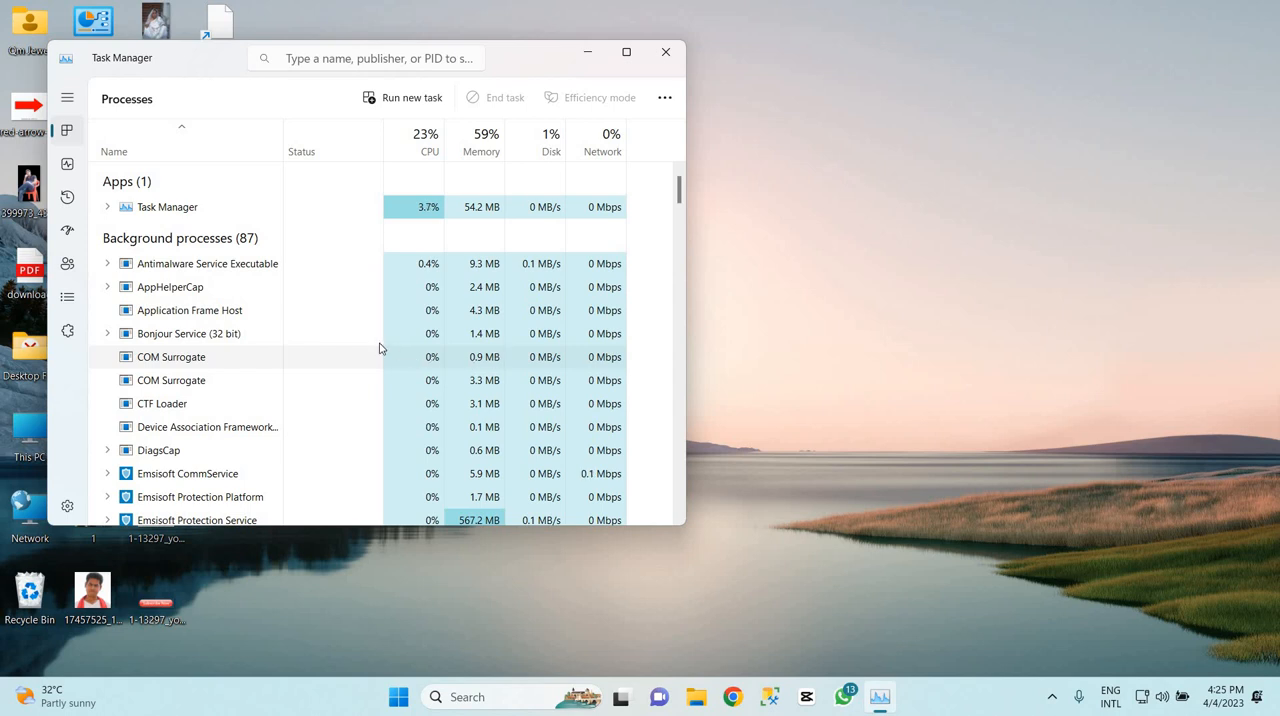
Try to end the Antimalware Service Executable background process
{"action": "right_click", "coordinate": [236, 271]}
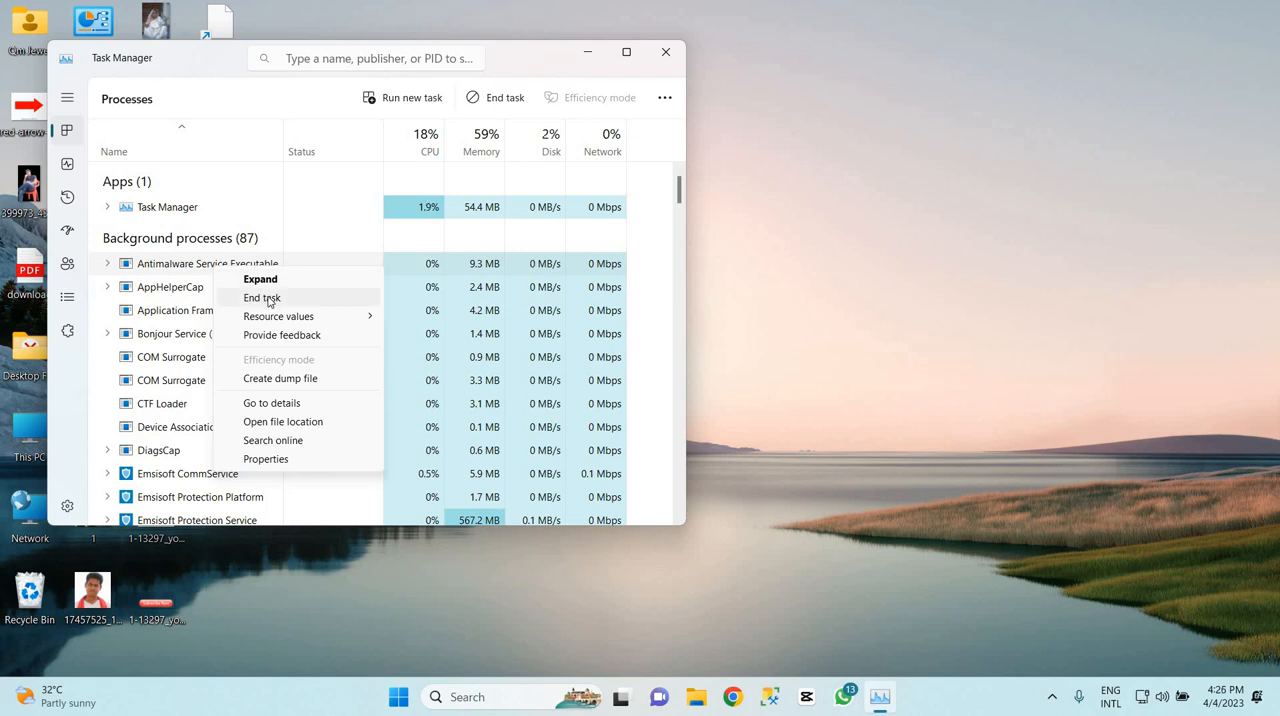
{"action": "right_click", "coordinate": [191, 270]}
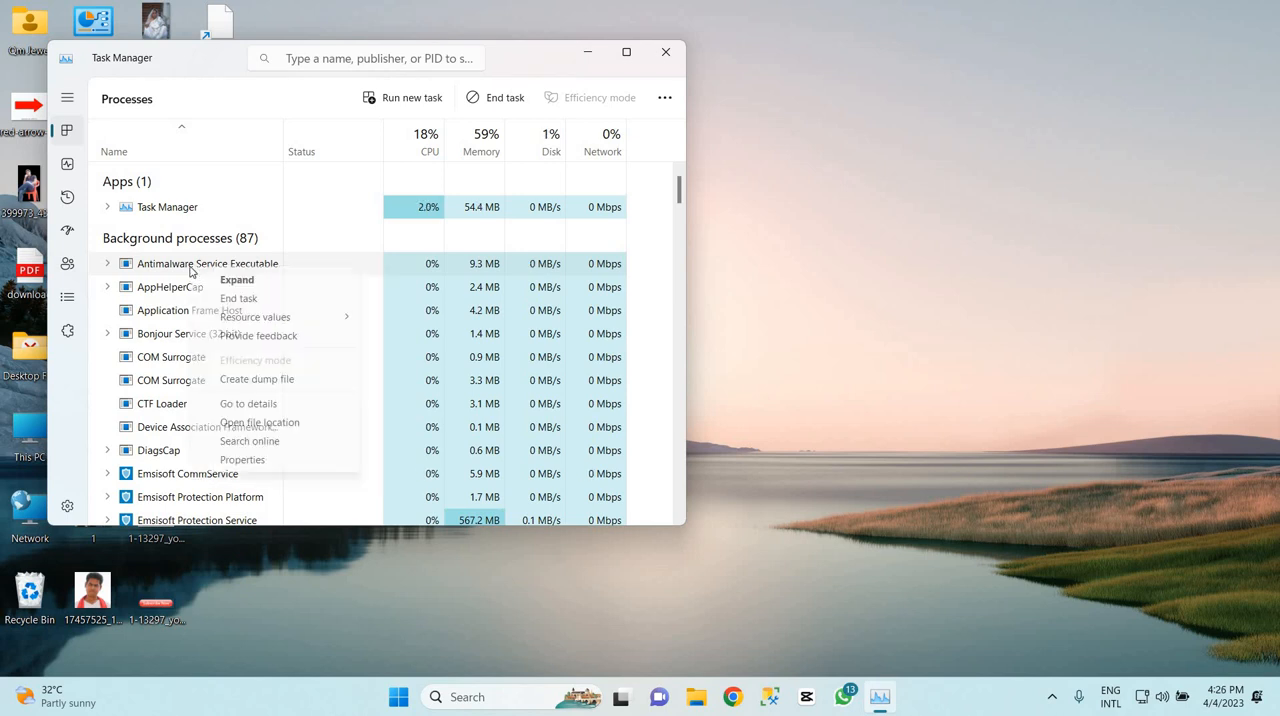
{"action": "left_click", "coordinate": [257, 304]}
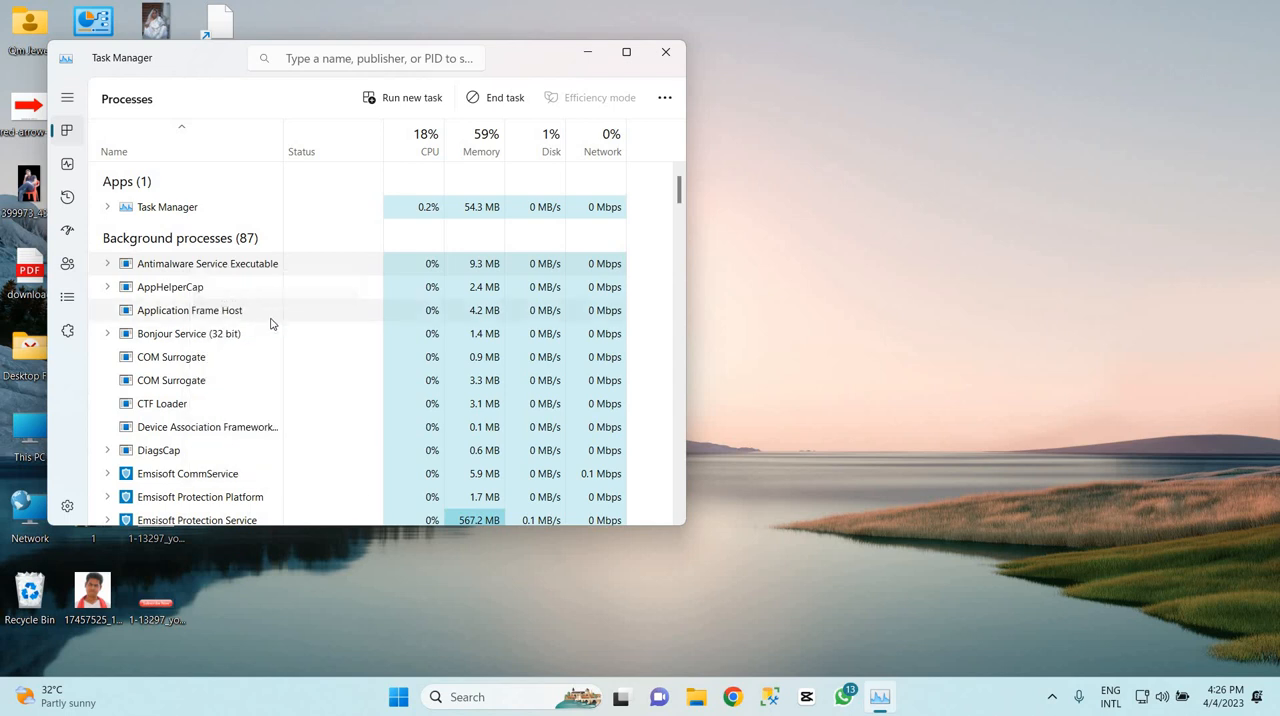
{"action": "left_click", "coordinate": [376, 328]}
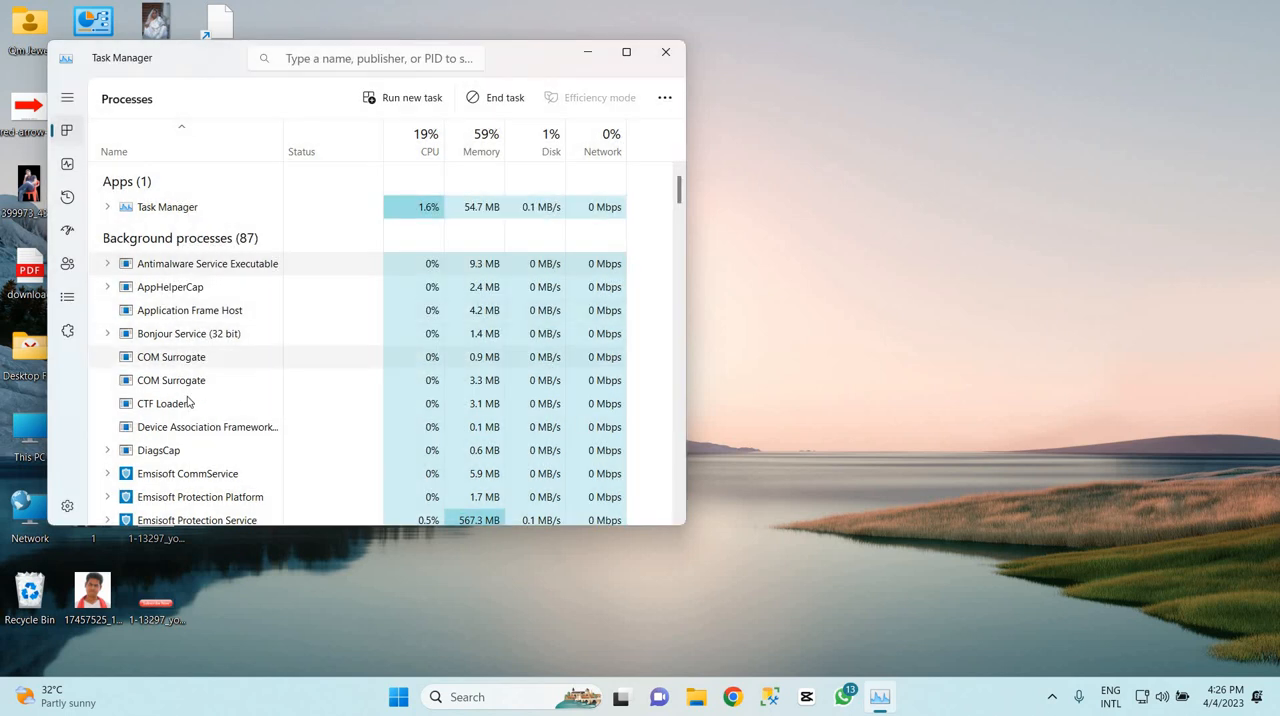
Check the remaining background processes and close Task Manager
{"action": "scroll", "coordinate": [234, 390], "scroll_direction": "down", "scroll_amount": 3}
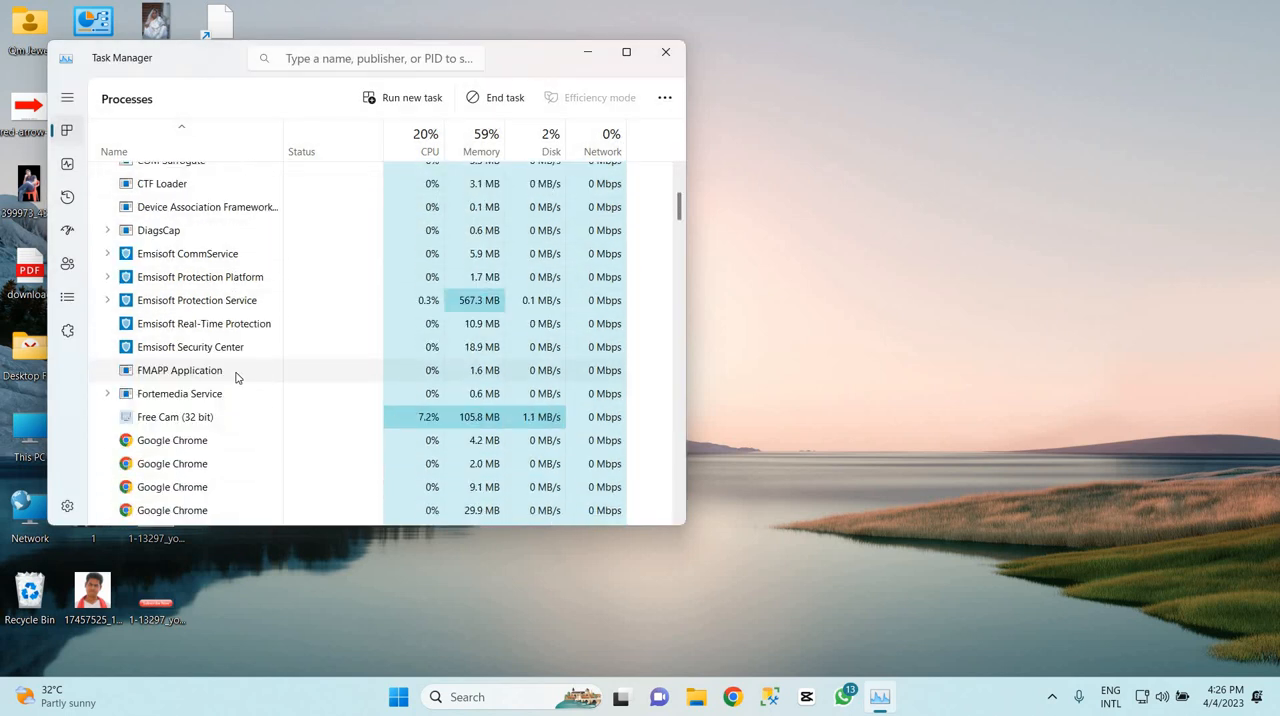
{"action": "scroll", "coordinate": [238, 385], "scroll_direction": "down", "scroll_amount": 6}
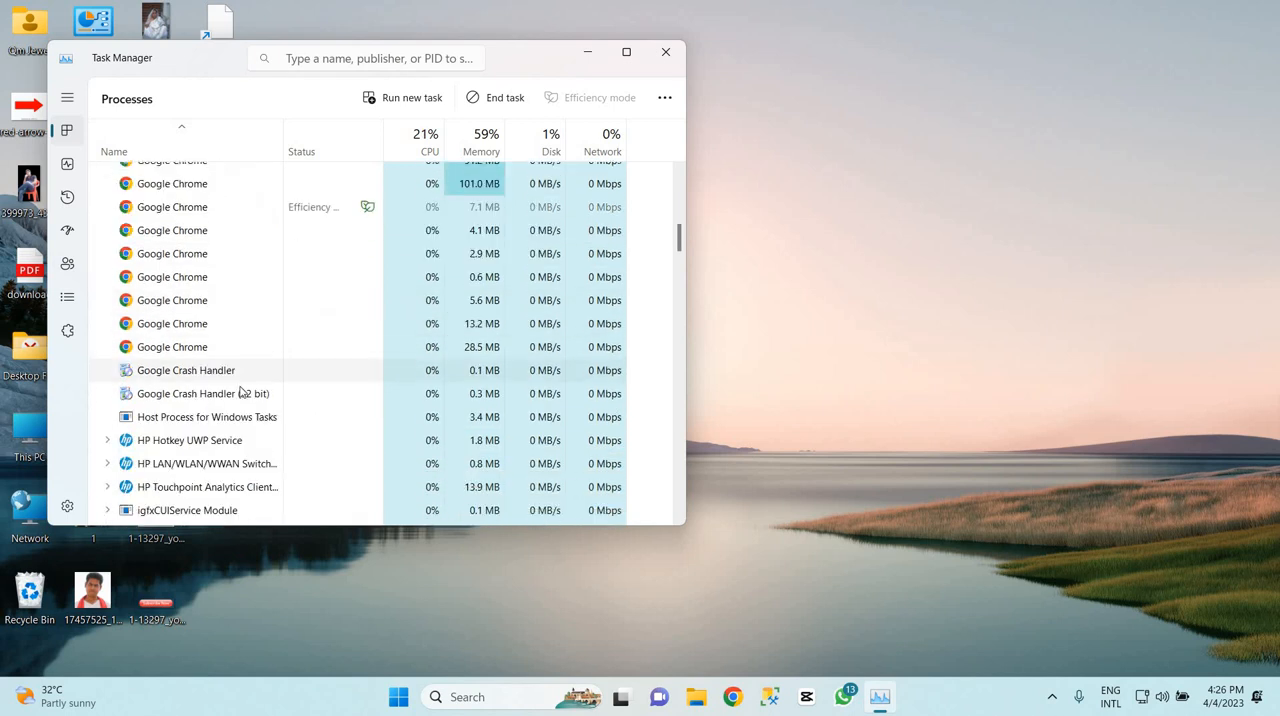
{"action": "scroll", "coordinate": [248, 412], "scroll_direction": "down", "scroll_amount": 5}
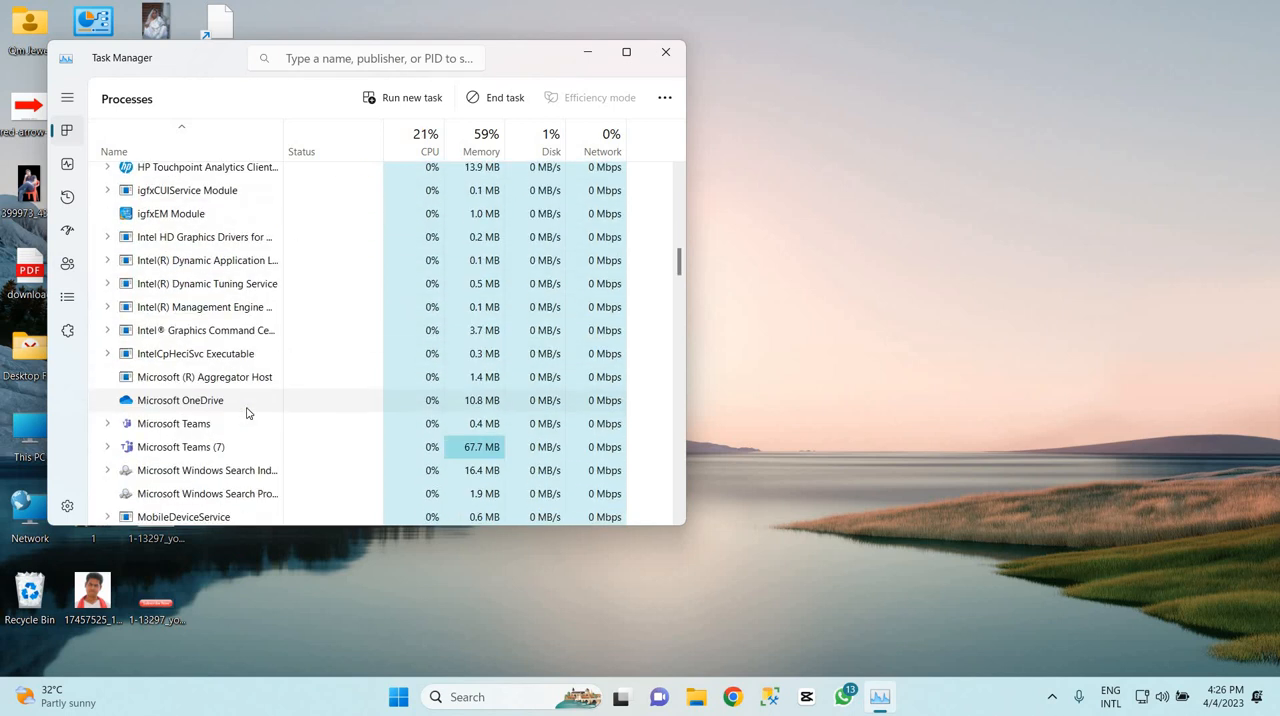
{"action": "scroll", "coordinate": [248, 412], "scroll_direction": "down", "scroll_amount": 2}
{"action": "scroll", "coordinate": [248, 413], "scroll_direction": "up", "scroll_amount": 10}
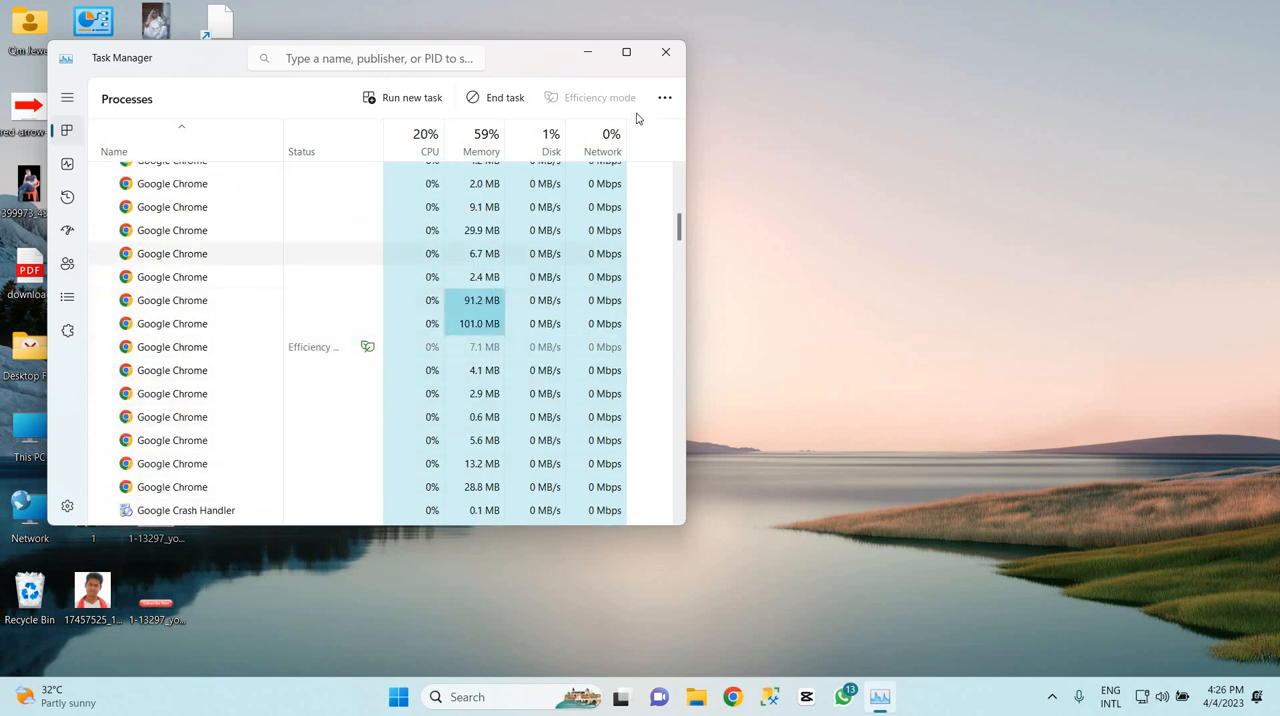
{"action": "left_click", "coordinate": [668, 61]}
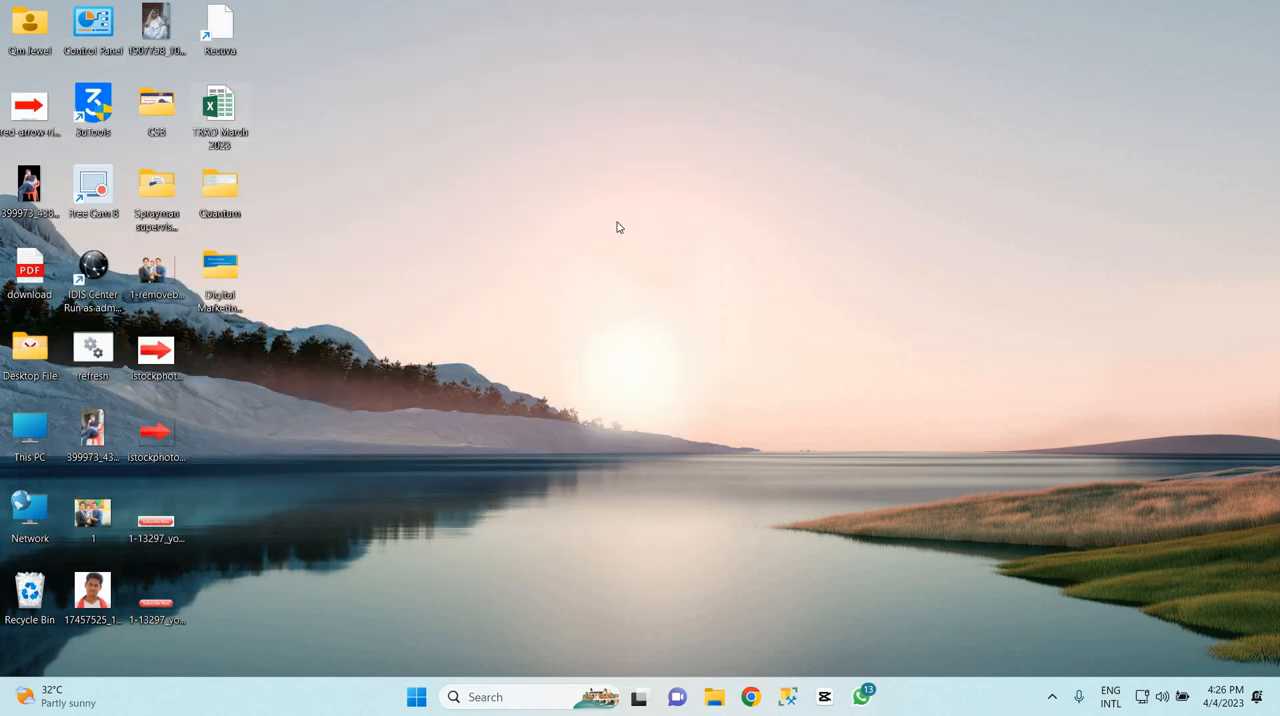
Open Windows Settings, search for "advance sy" and open the advanced system settings
{"action": "left_click", "coordinate": [418, 699]}
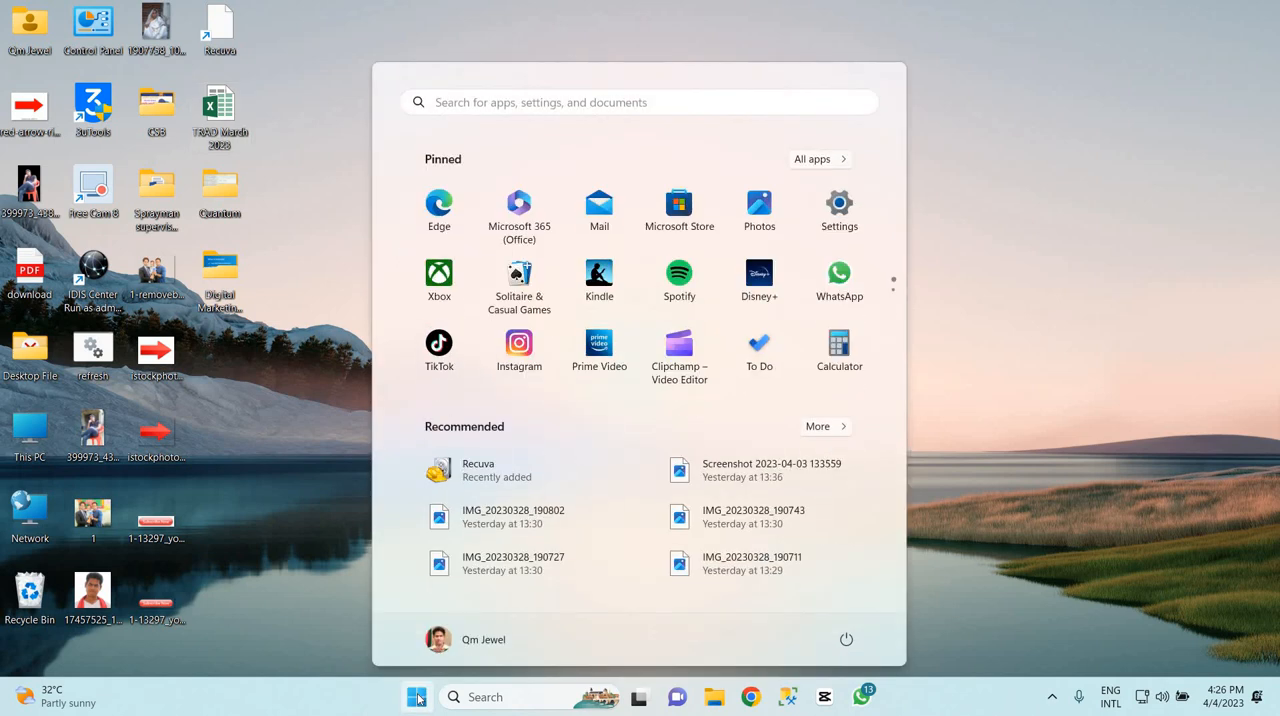
{"action": "left_click", "coordinate": [840, 203]}
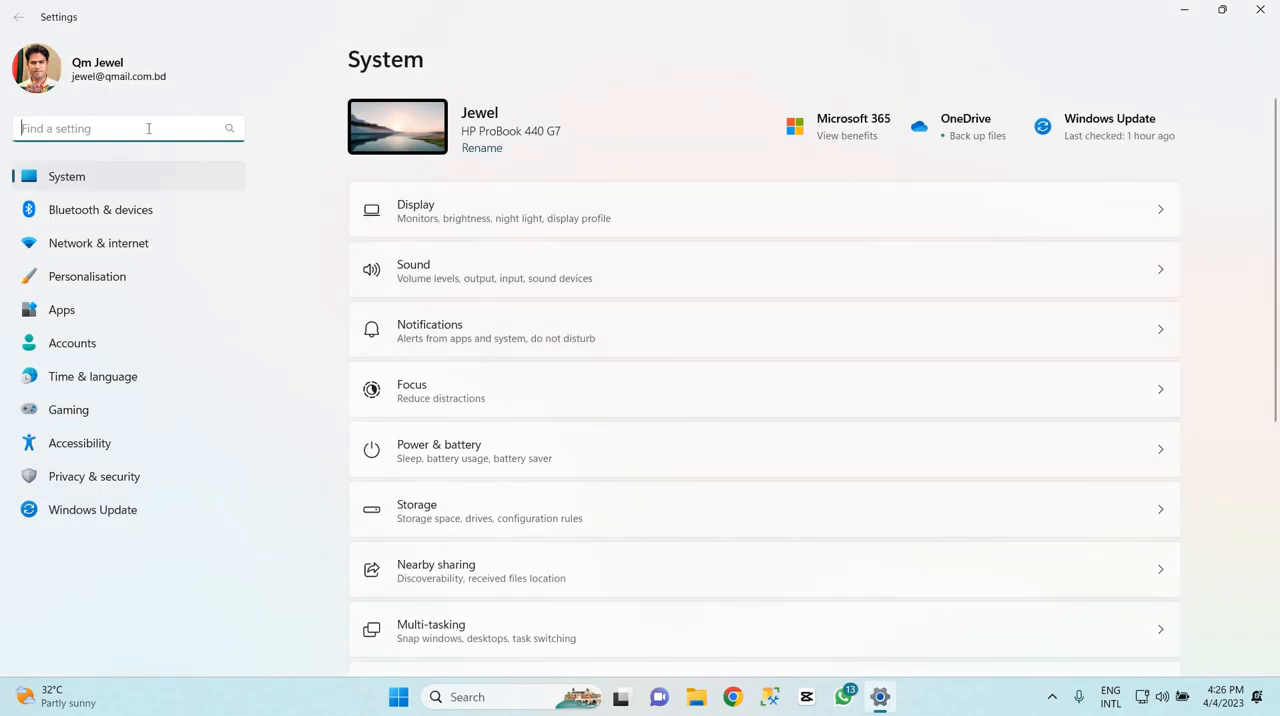
{"action": "type", "text": "a"}
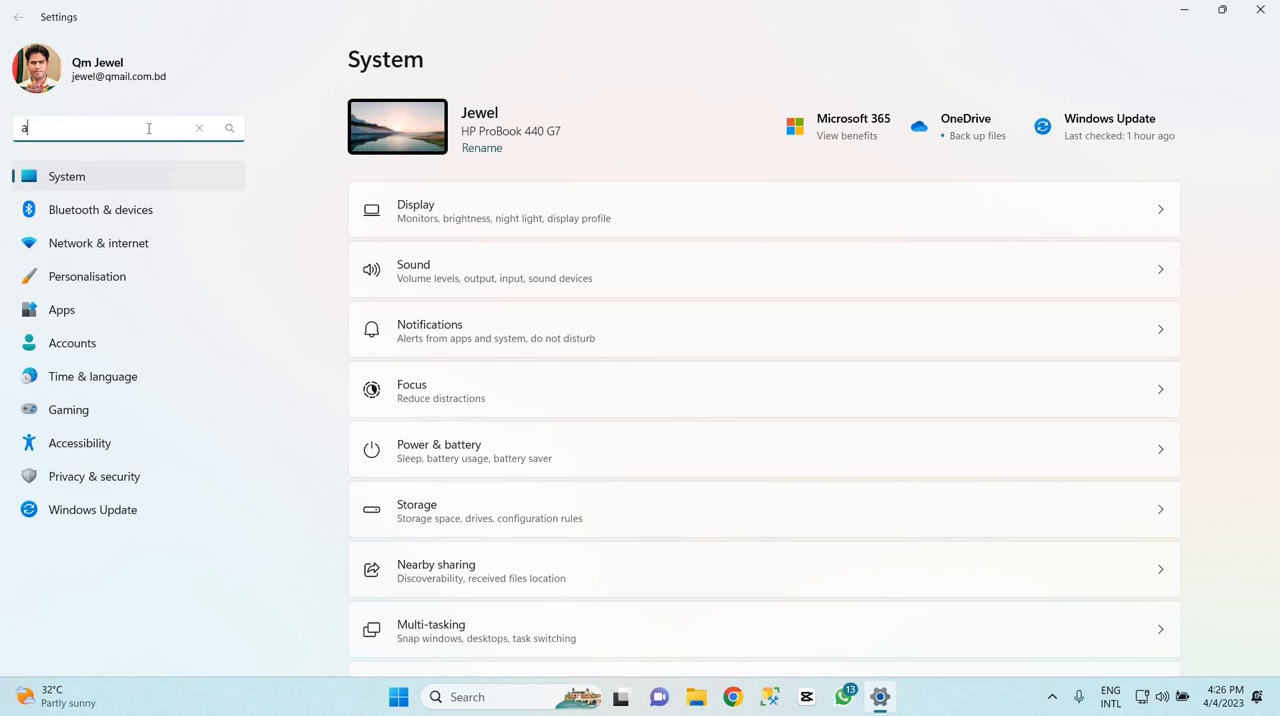
{"action": "type", "text": "dvance s"}
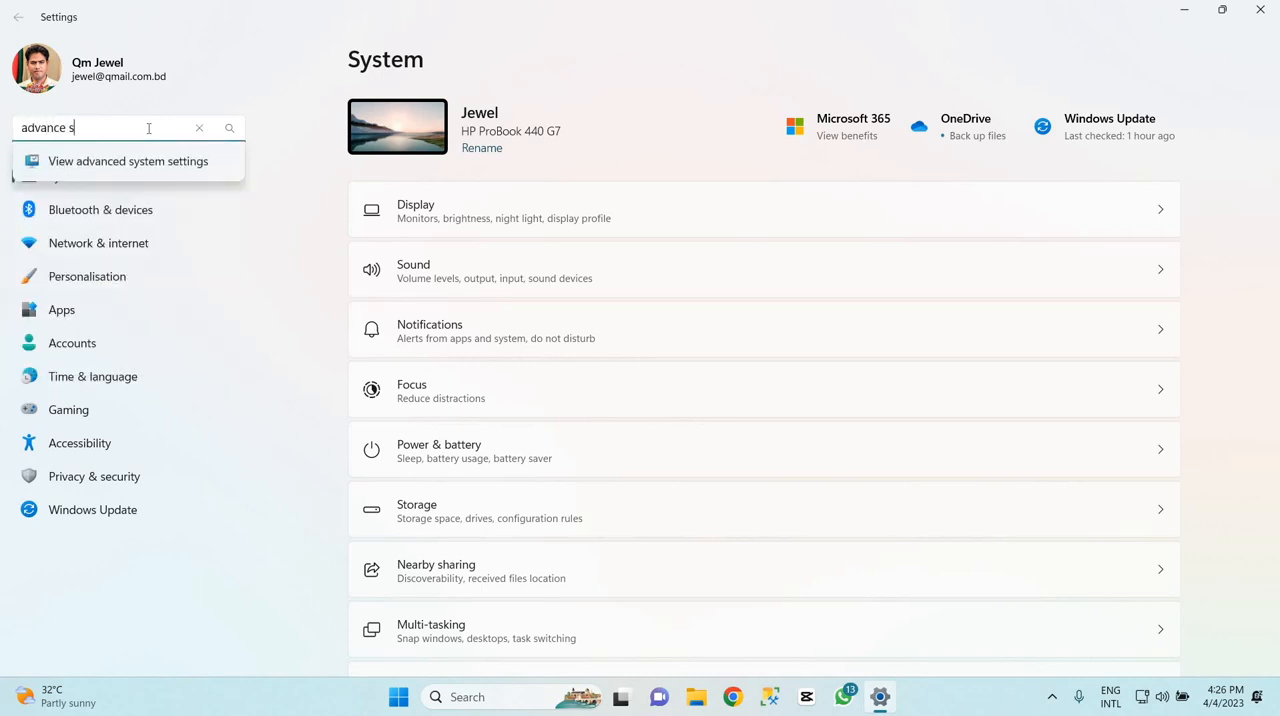
{"action": "type", "text": "y"}
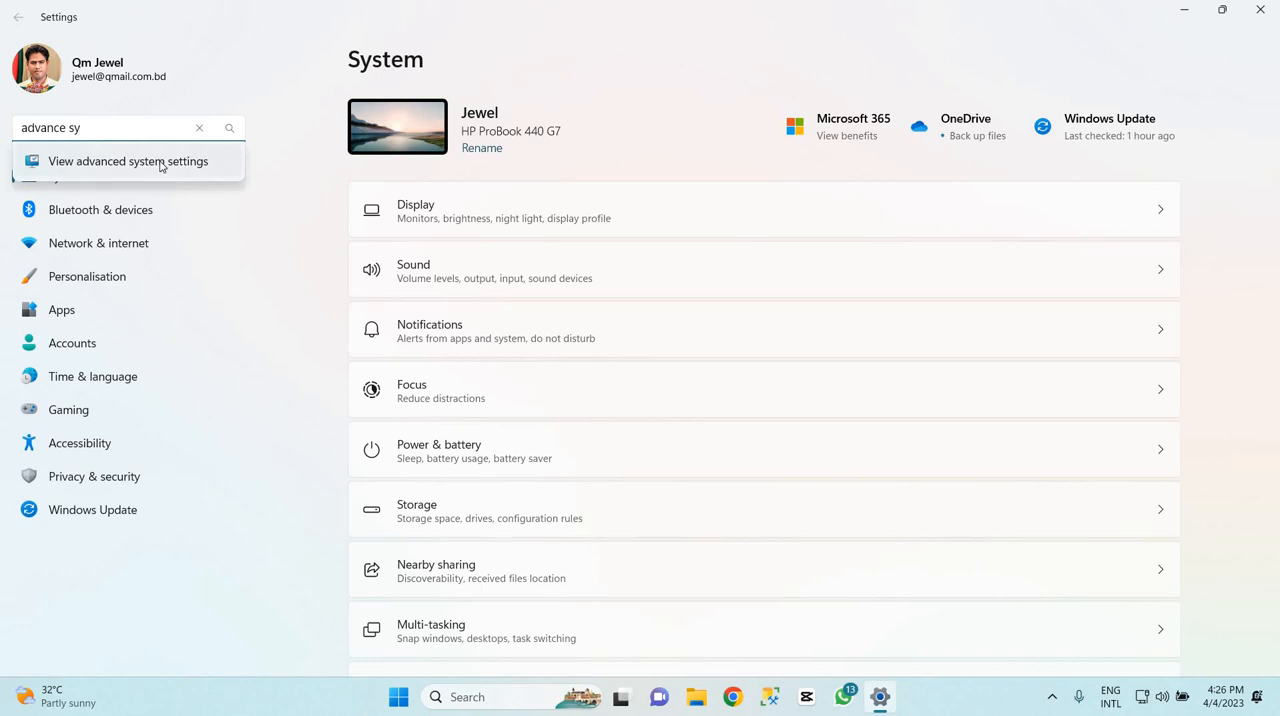
{"action": "left_click", "coordinate": [172, 170]}
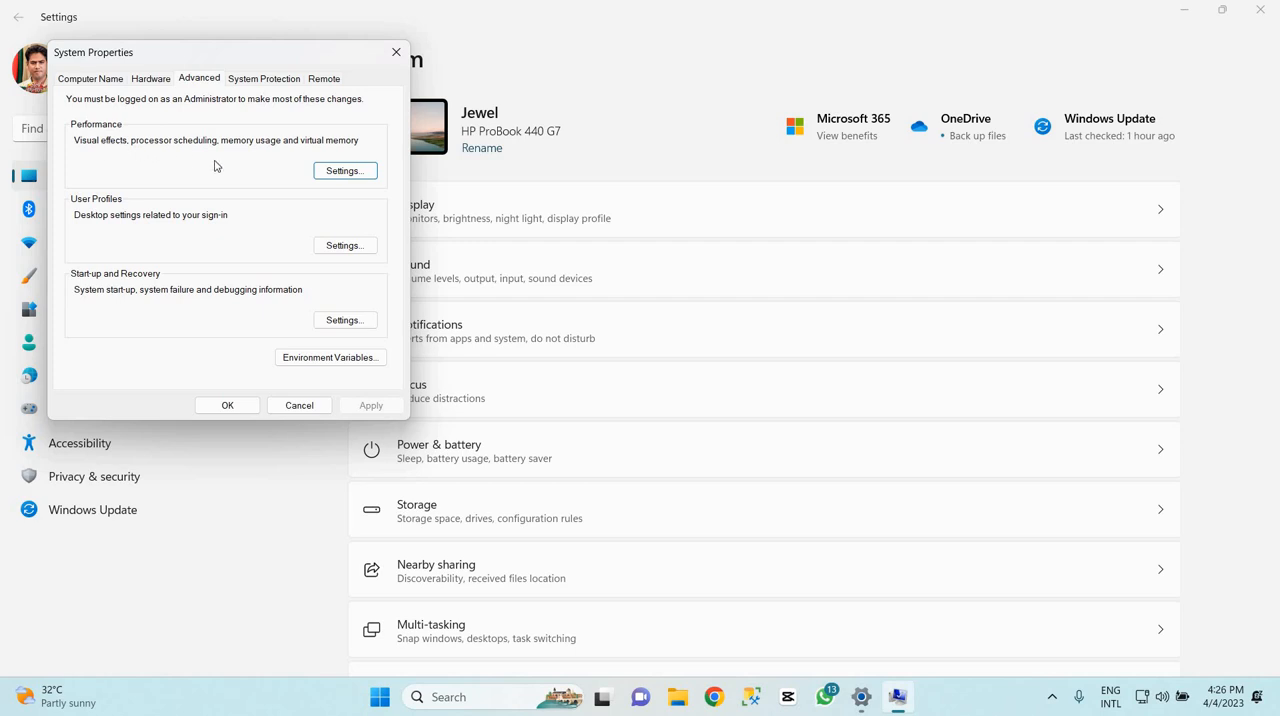
Open the Performance settings and disable the window and taskbar animations, Enable Peek, and all menu and ToolTip fade effects
{"action": "left_click", "coordinate": [341, 172]}
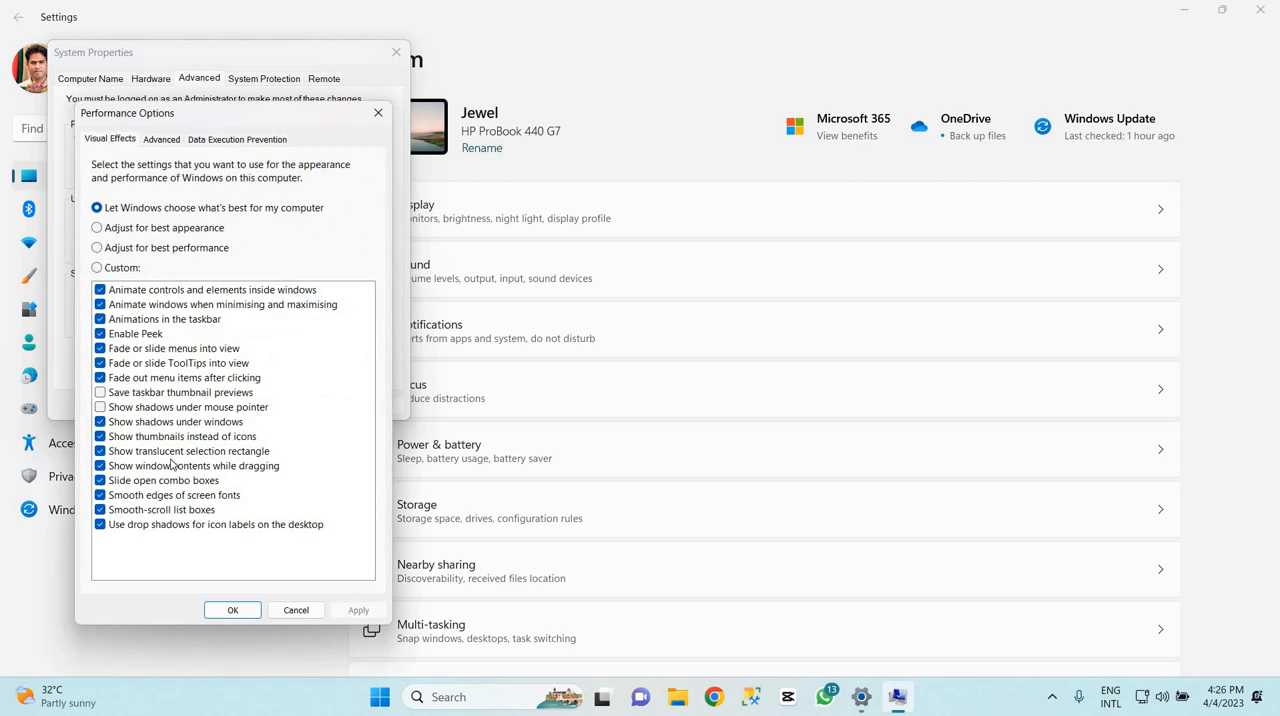
{"action": "left_click", "coordinate": [100, 289]}
{"action": "left_click", "coordinate": [100, 289]}
{"action": "left_click", "coordinate": [100, 304]}
{"action": "left_click", "coordinate": [100, 319]}
{"action": "left_click", "coordinate": [100, 333]}
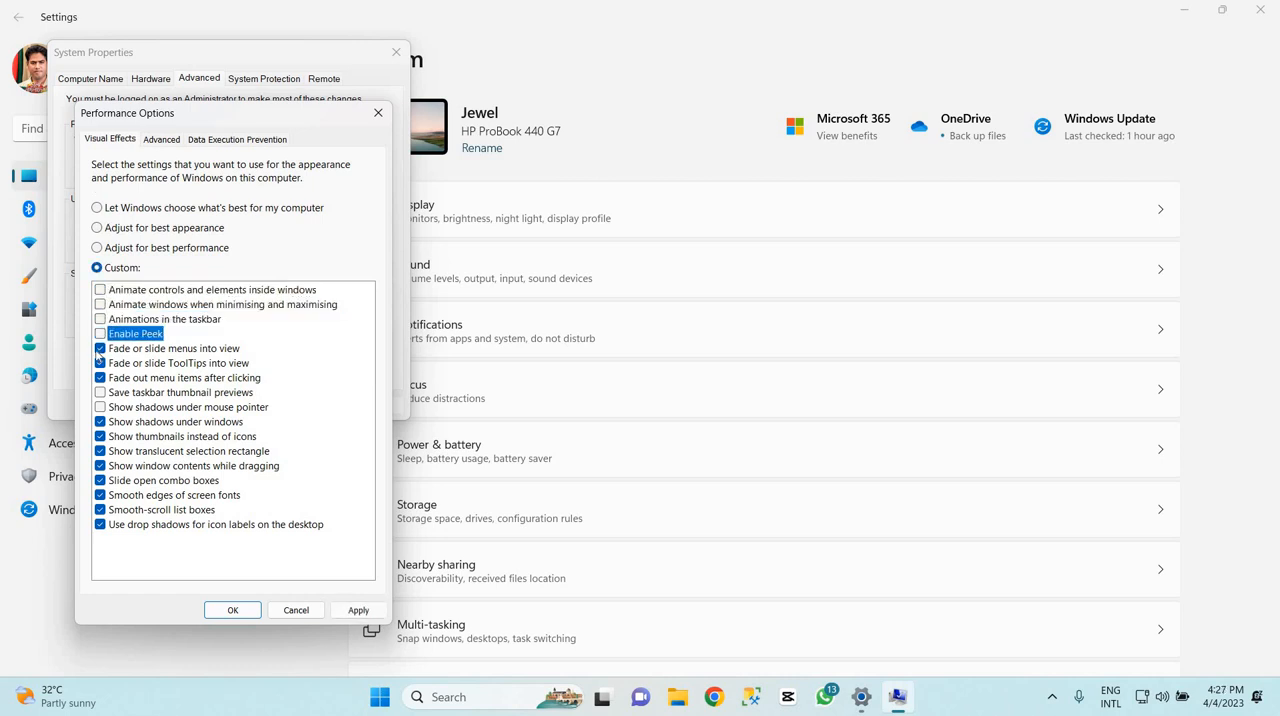
{"action": "left_click", "coordinate": [100, 348]}
{"action": "left_click", "coordinate": [100, 363]}
{"action": "left_click", "coordinate": [100, 377]}
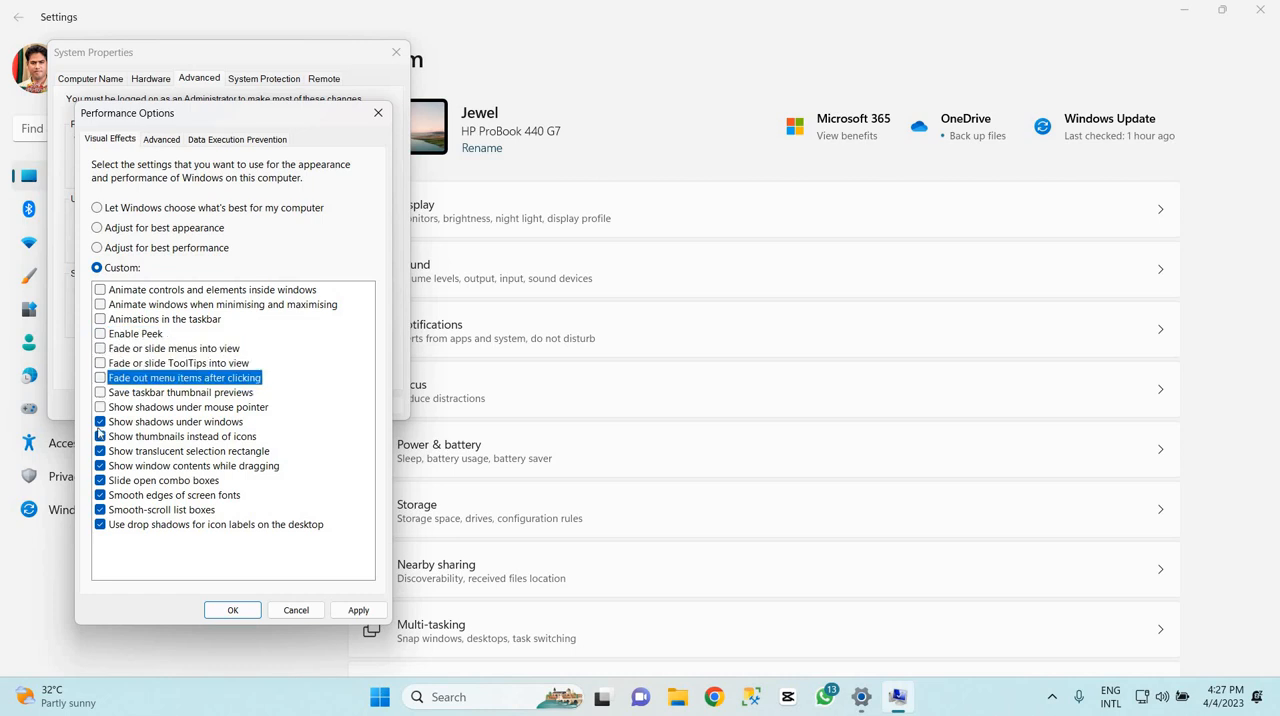
Disable the remaining visual effects, from Show shadows under windows through Use drop shadows for icon labels on the desktop, and apply the changes
{"action": "left_click", "coordinate": [100, 421]}
{"action": "left_click", "coordinate": [100, 436]}
{"action": "left_click", "coordinate": [100, 451]}
{"action": "left_click", "coordinate": [100, 466]}
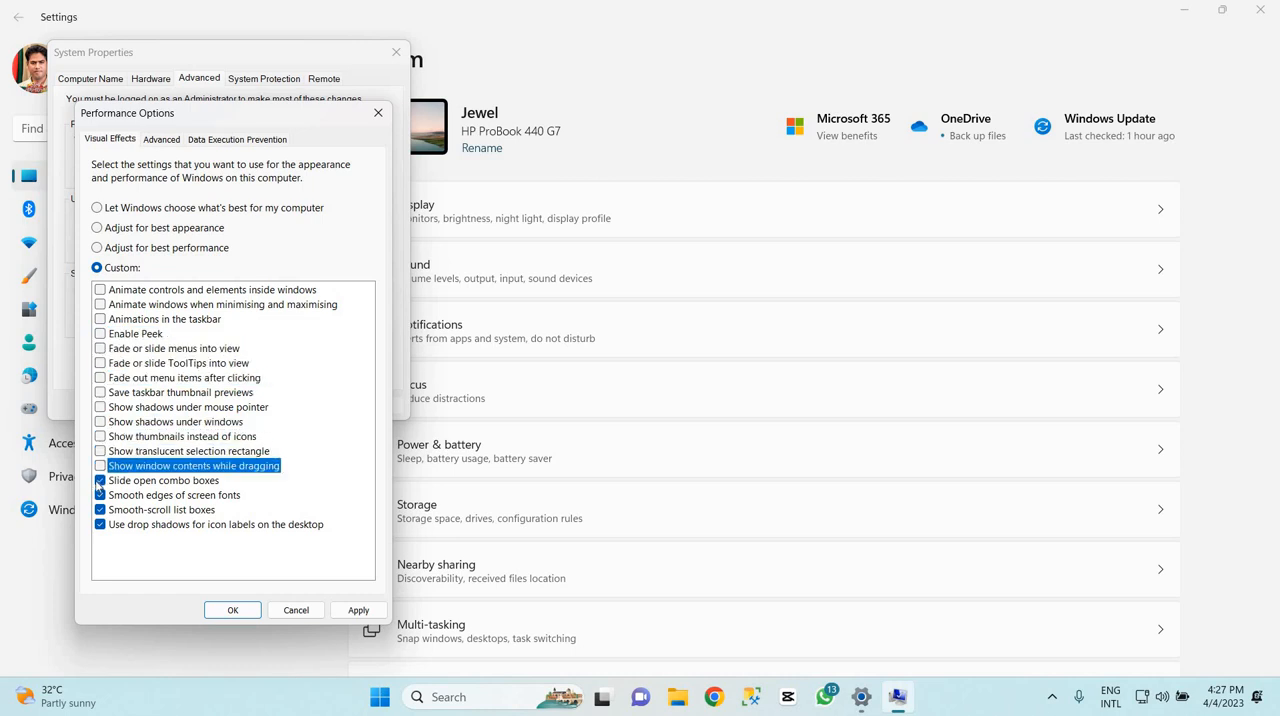
{"action": "left_click", "coordinate": [100, 480]}
{"action": "left_click", "coordinate": [100, 495]}
{"action": "left_click", "coordinate": [100, 509]}
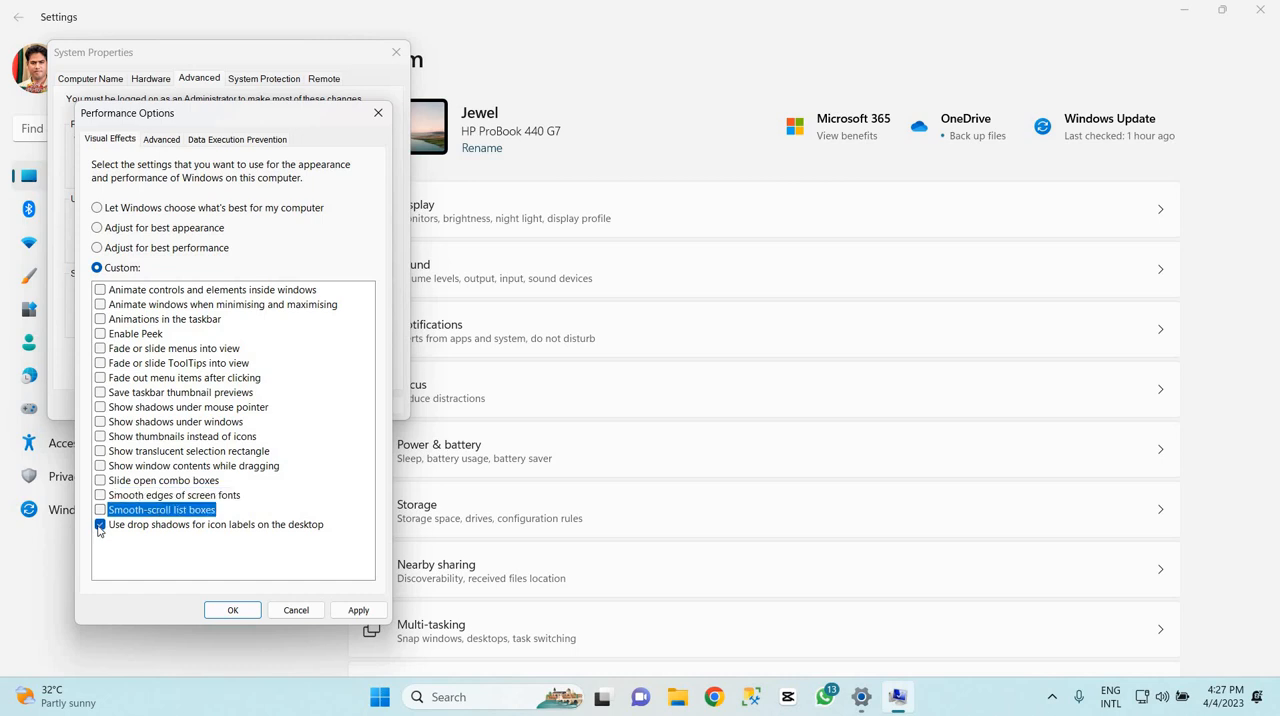
{"action": "left_click", "coordinate": [100, 524]}
{"action": "left_click", "coordinate": [358, 612]}
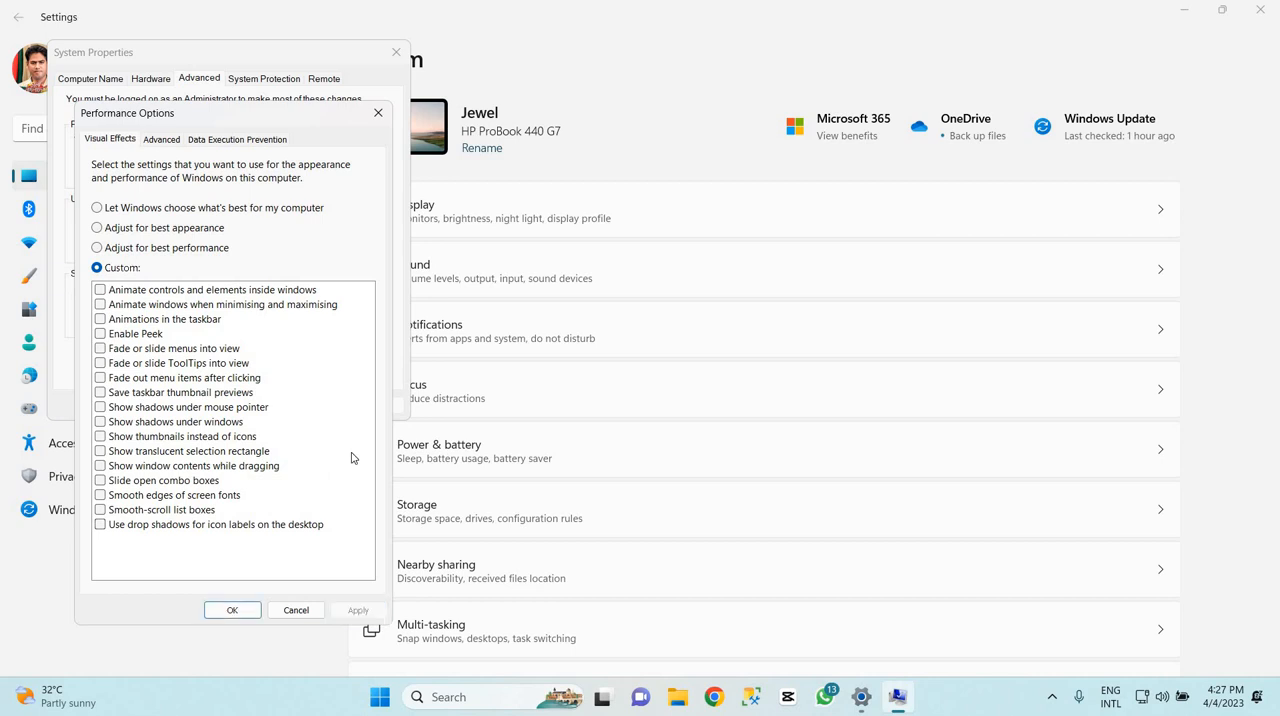
Confirm and close the Performance Options and System Properties dialogs, and close Settings
{"action": "left_click", "coordinate": [239, 613]}
{"action": "left_click", "coordinate": [239, 613]}
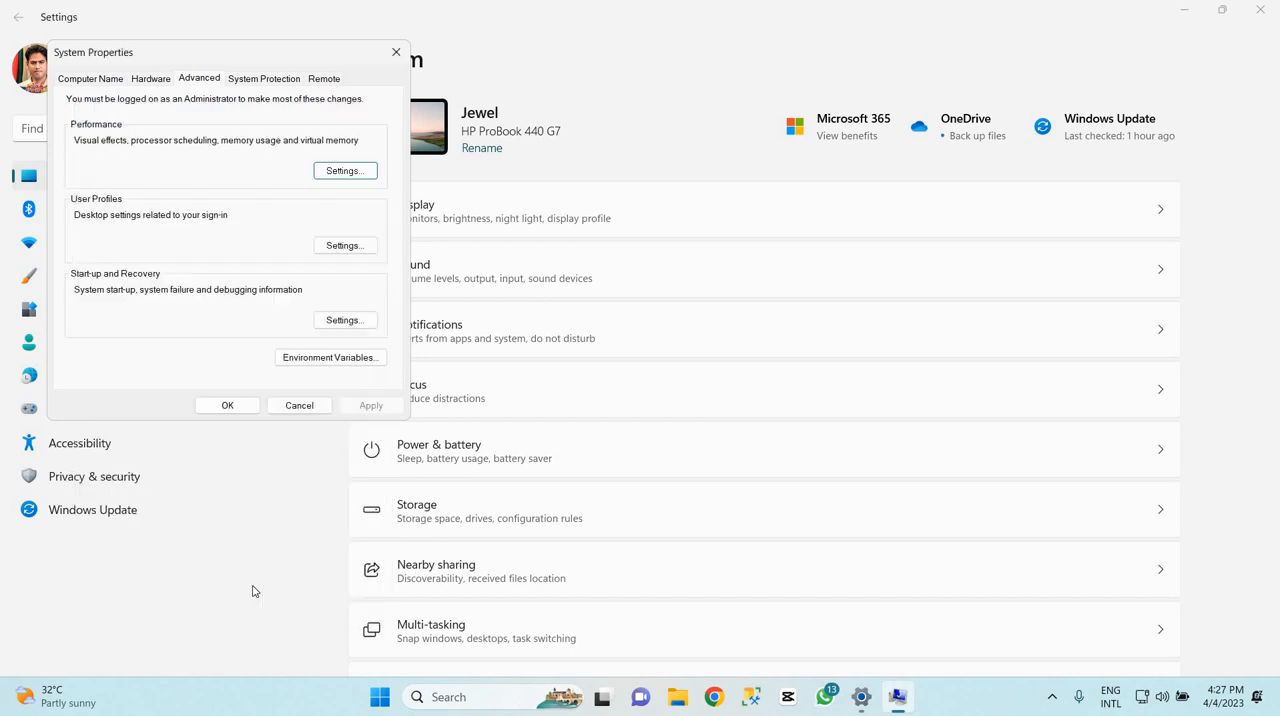
{"action": "left_click", "coordinate": [229, 405]}
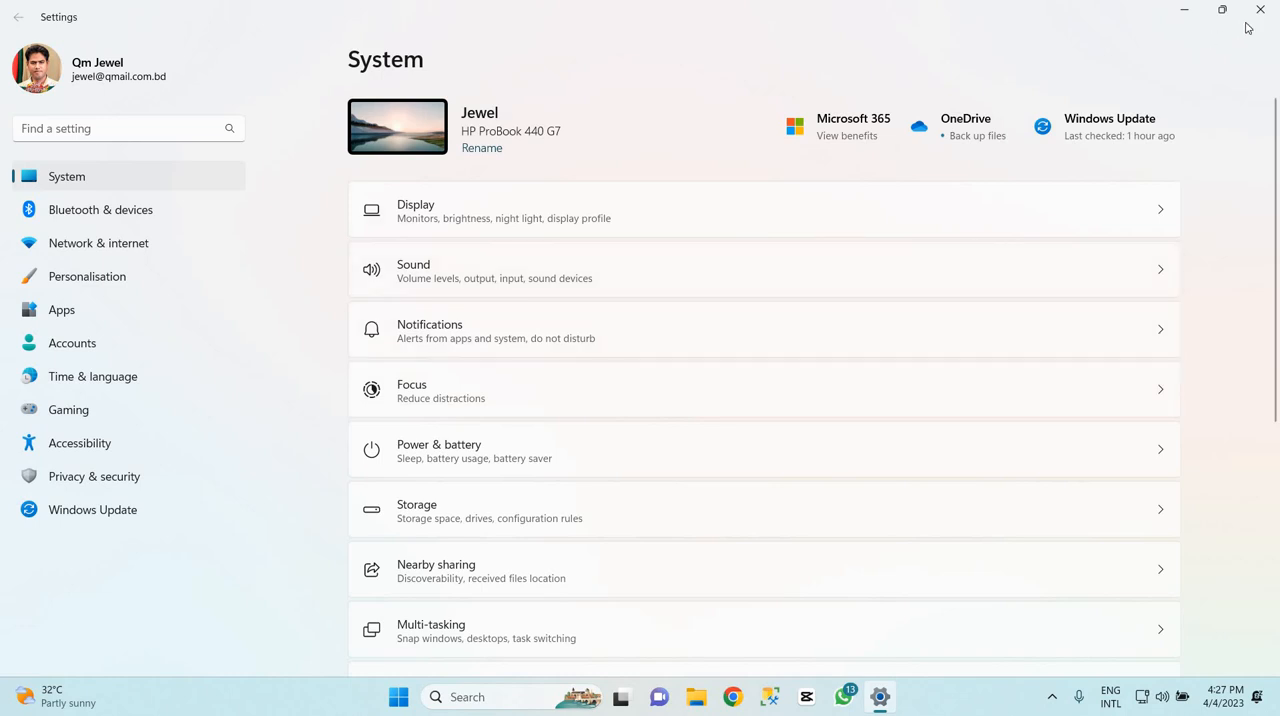
{"action": "left_click", "coordinate": [1260, 12]}
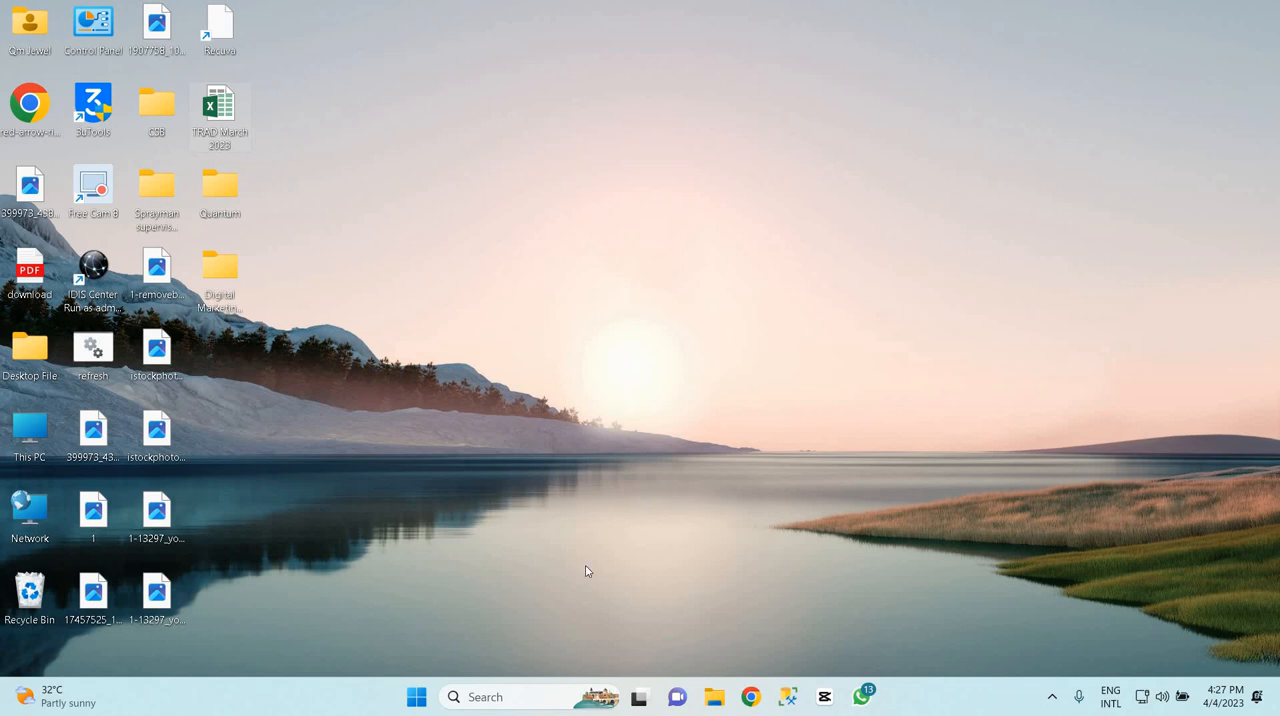
{"action": "left_click", "coordinate": [416, 700]}
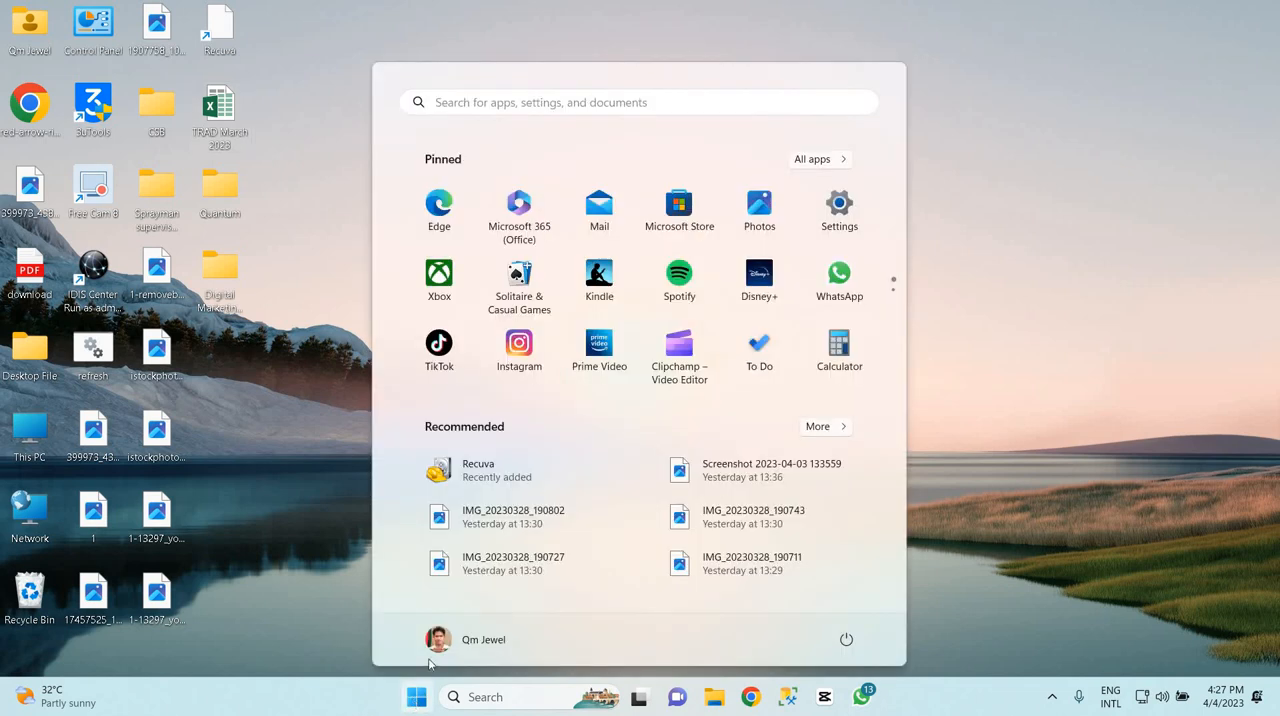
{"action": "left_click", "coordinate": [489, 102]}
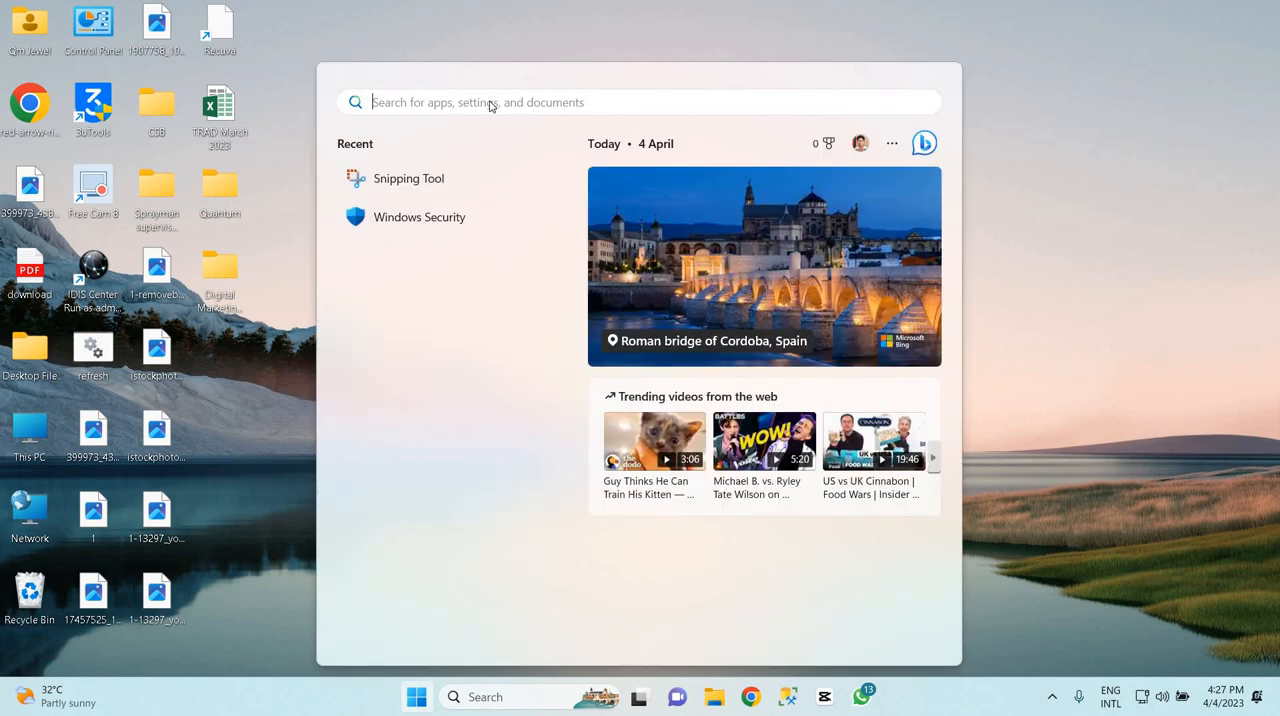
{"action": "type", "text": "run"}
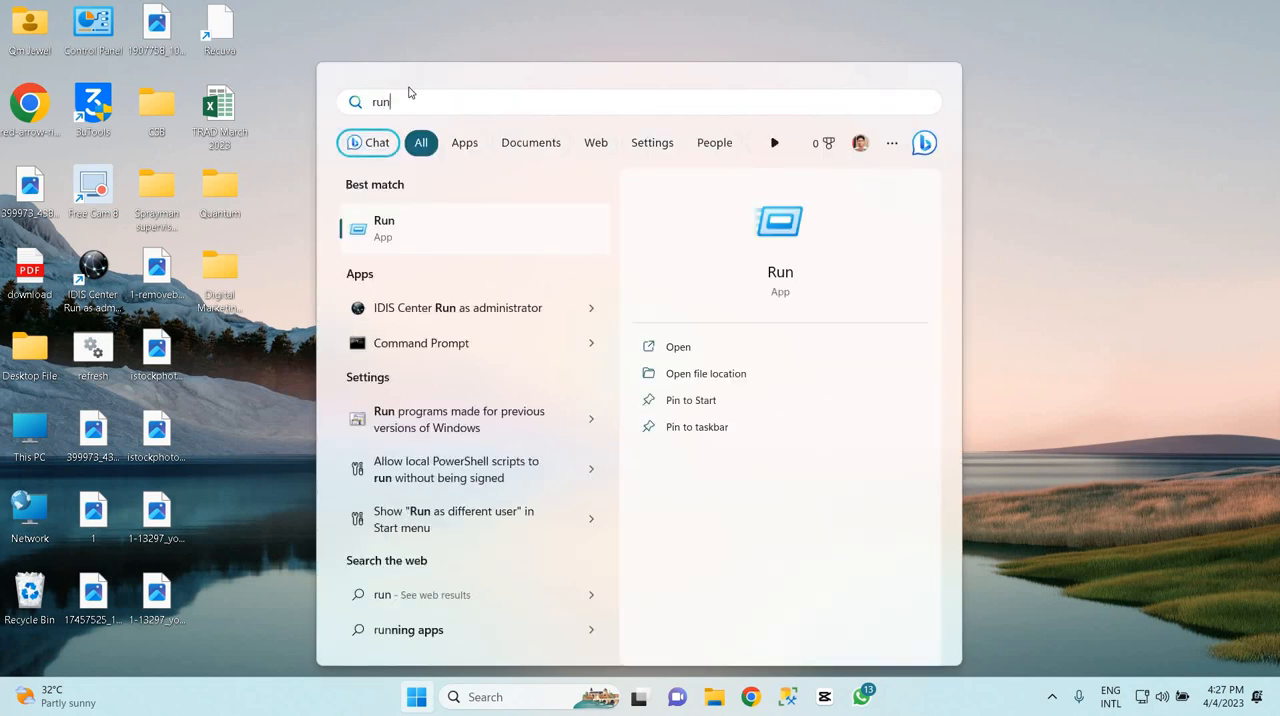
{"action": "left_click", "coordinate": [440, 33]}
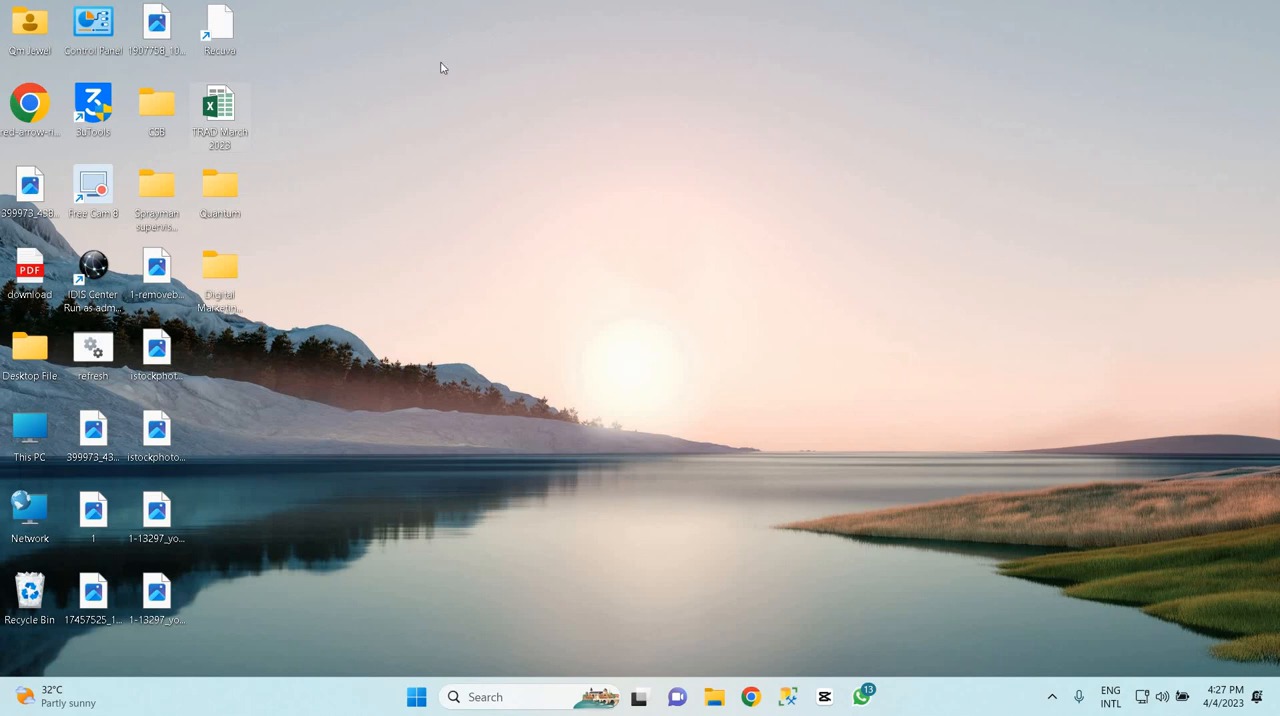
Run services.msc from the Run dialog and maximise the Services window
{"action": "left_click_drag", "start_coordinate": [640, 275], "coordinate": [168, 502]}
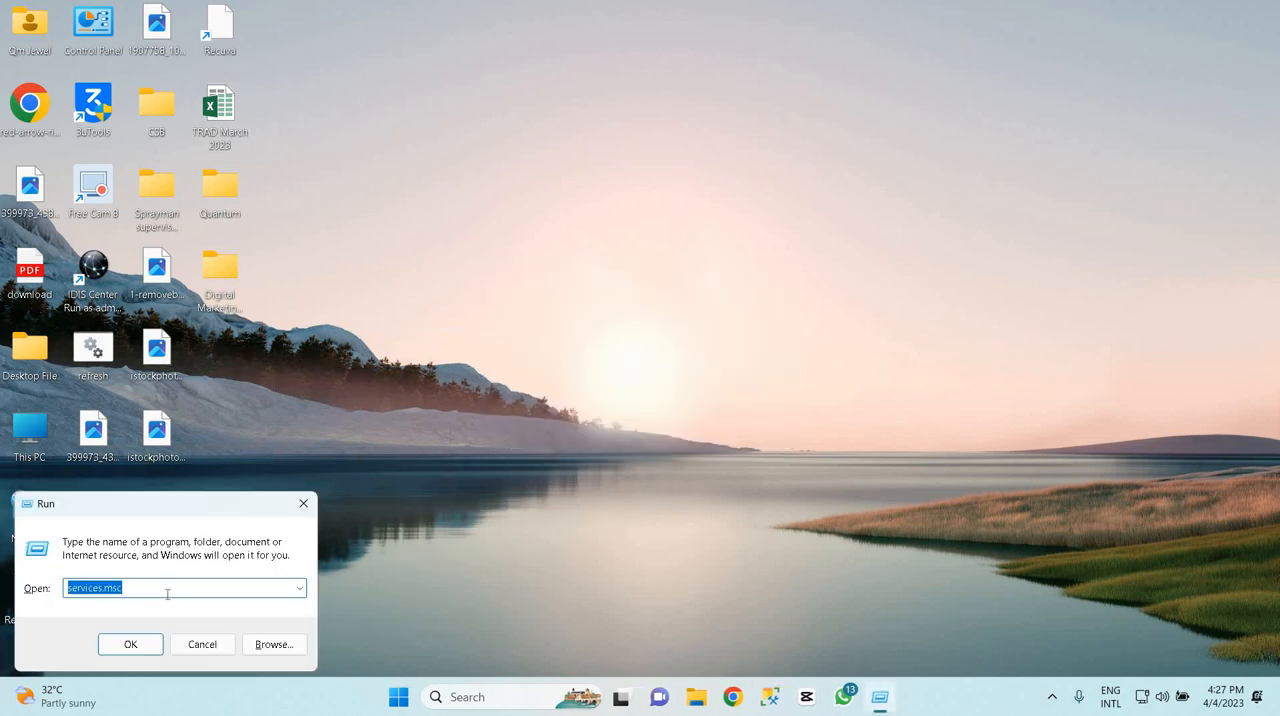
{"action": "type", "text": "services."}
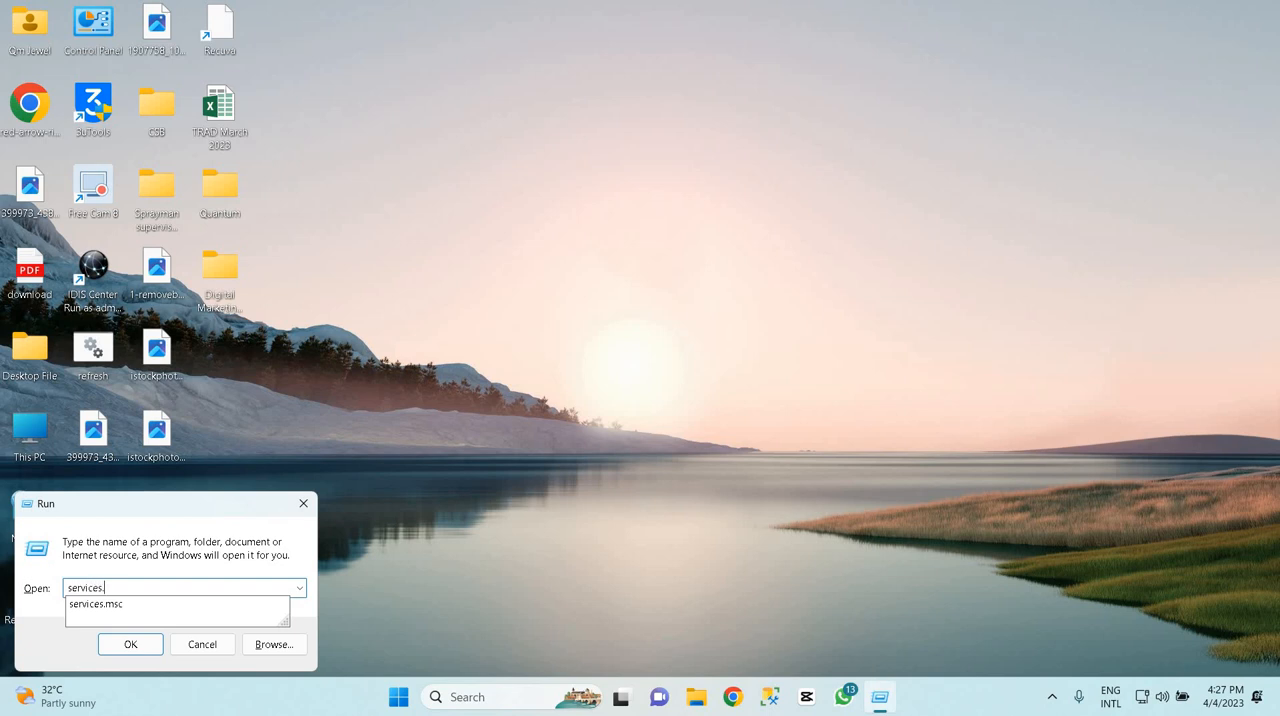
{"action": "type", "text": "msc"}
{"action": "key", "text": "Return"}
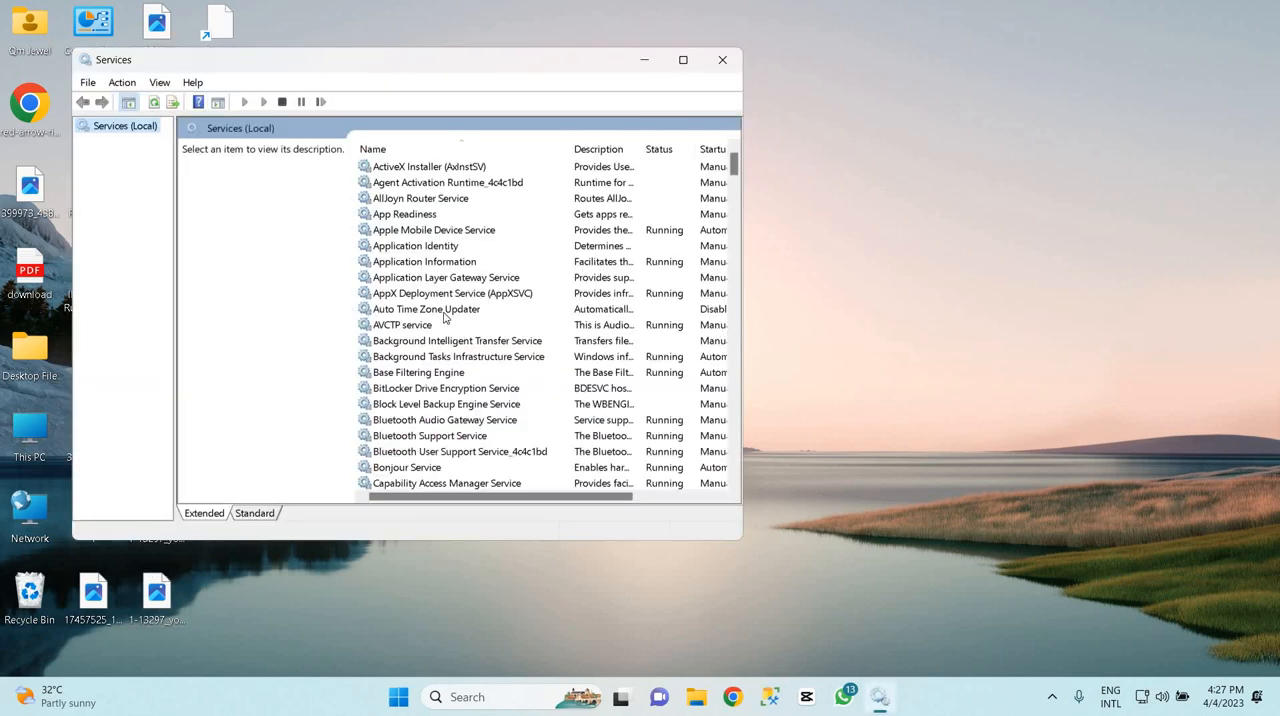
{"action": "left_click", "coordinate": [683, 59]}
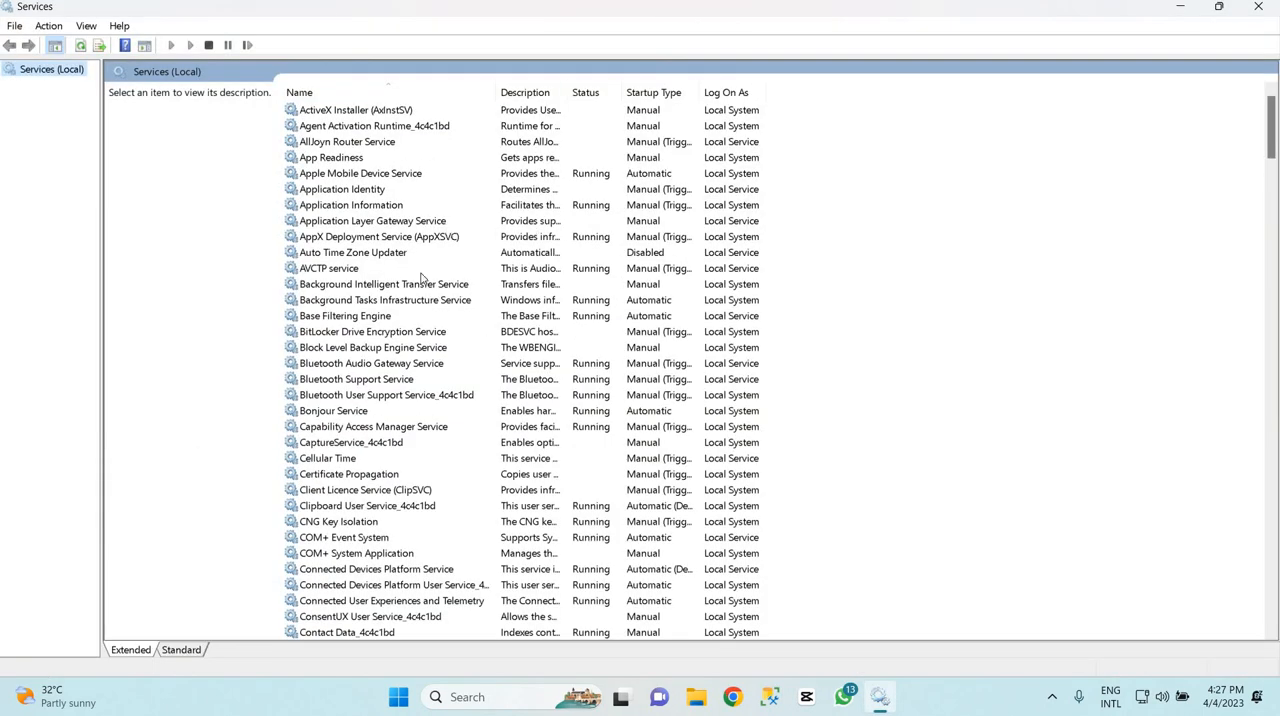
Find the Windows Update service in the list and open its properties
{"action": "left_click", "coordinate": [427, 366]}
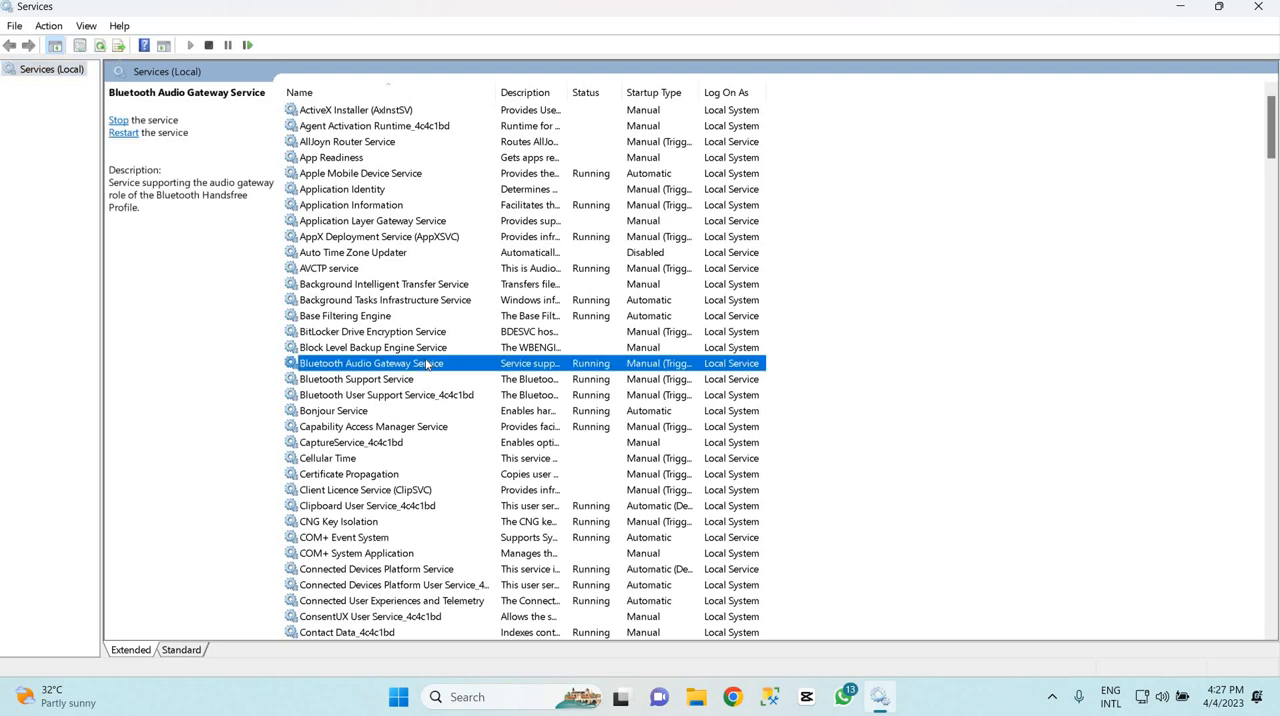
{"action": "key", "text": "w"}
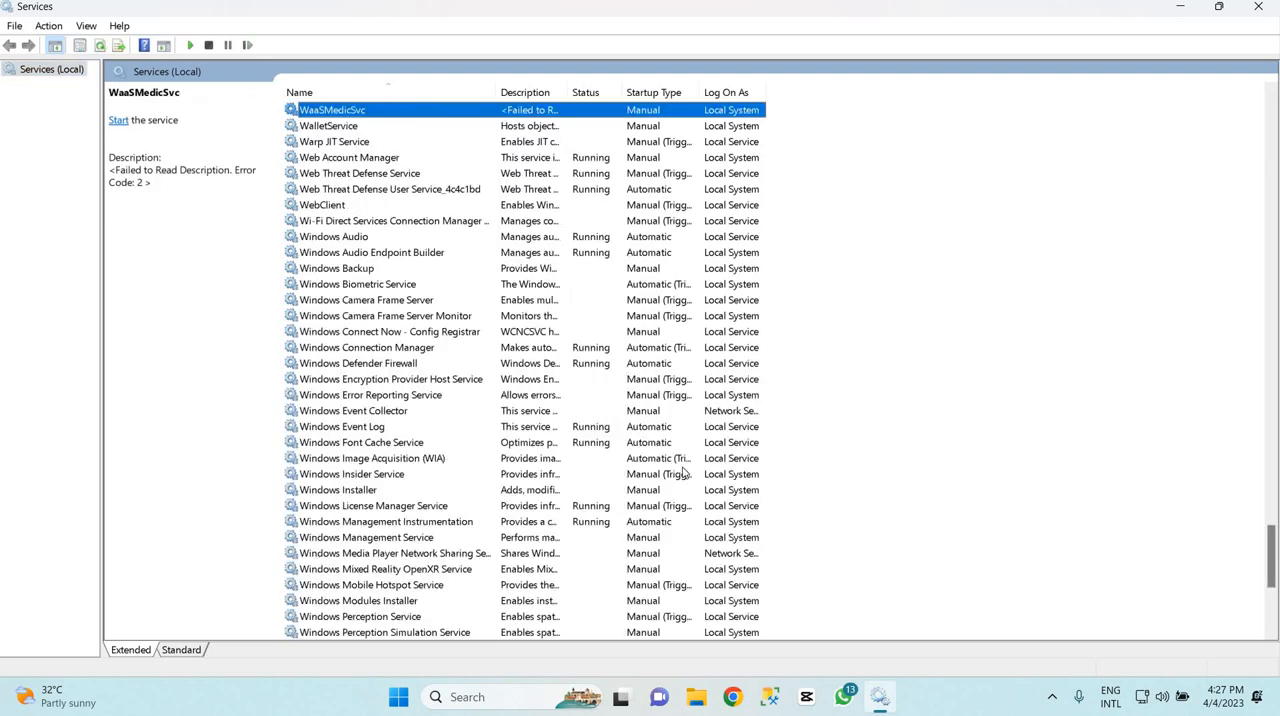
{"action": "scroll", "coordinate": [665, 478], "scroll_direction": "down", "scroll_amount": 7}
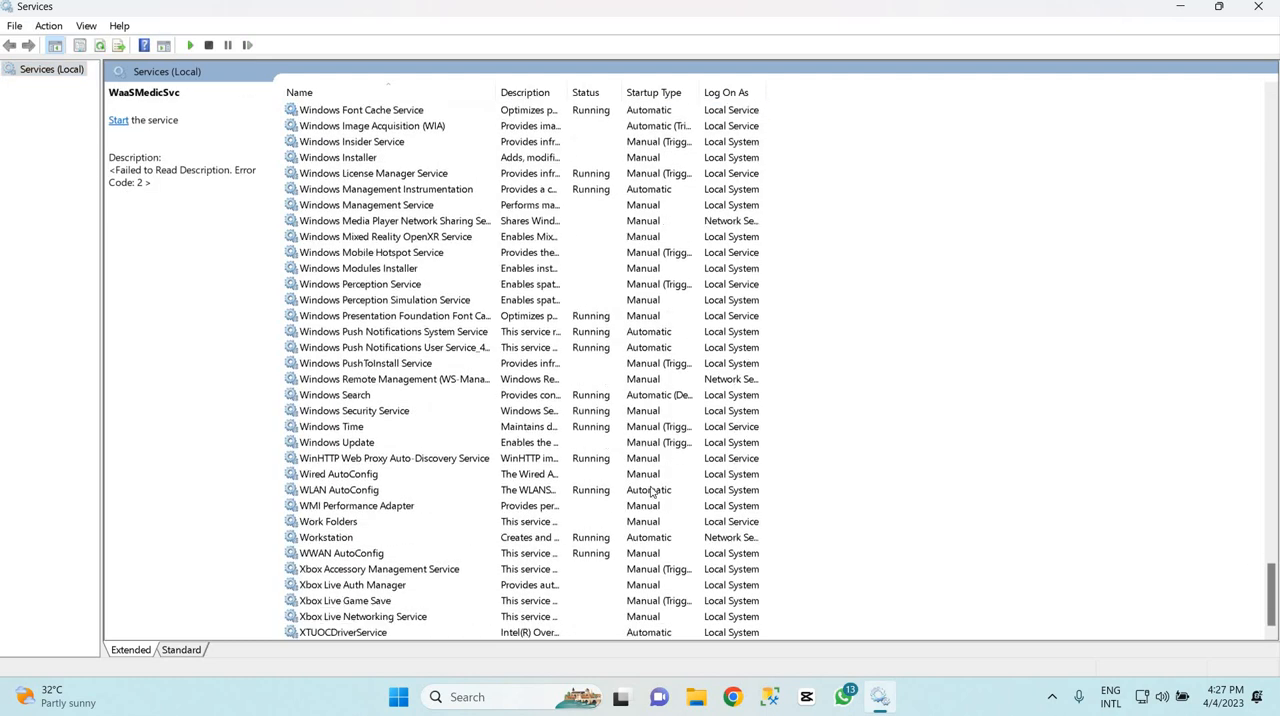
{"action": "left_click", "coordinate": [366, 445]}
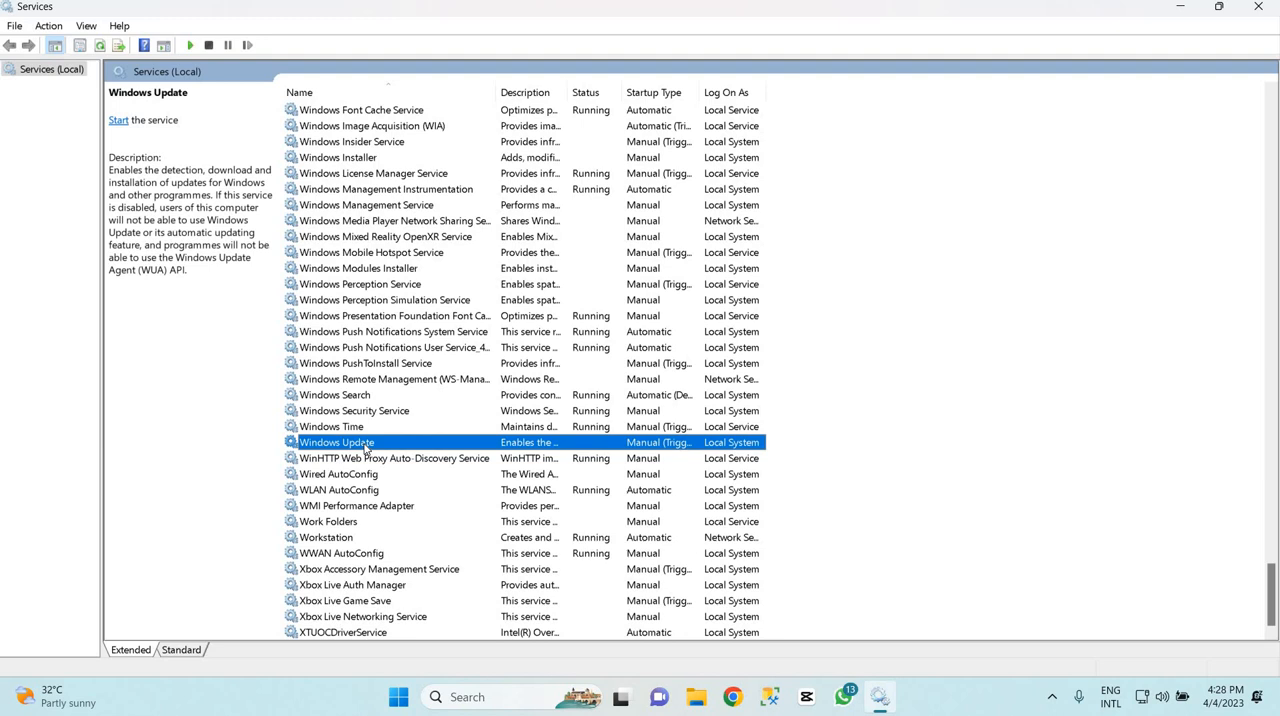
{"action": "right_click", "coordinate": [366, 448]}
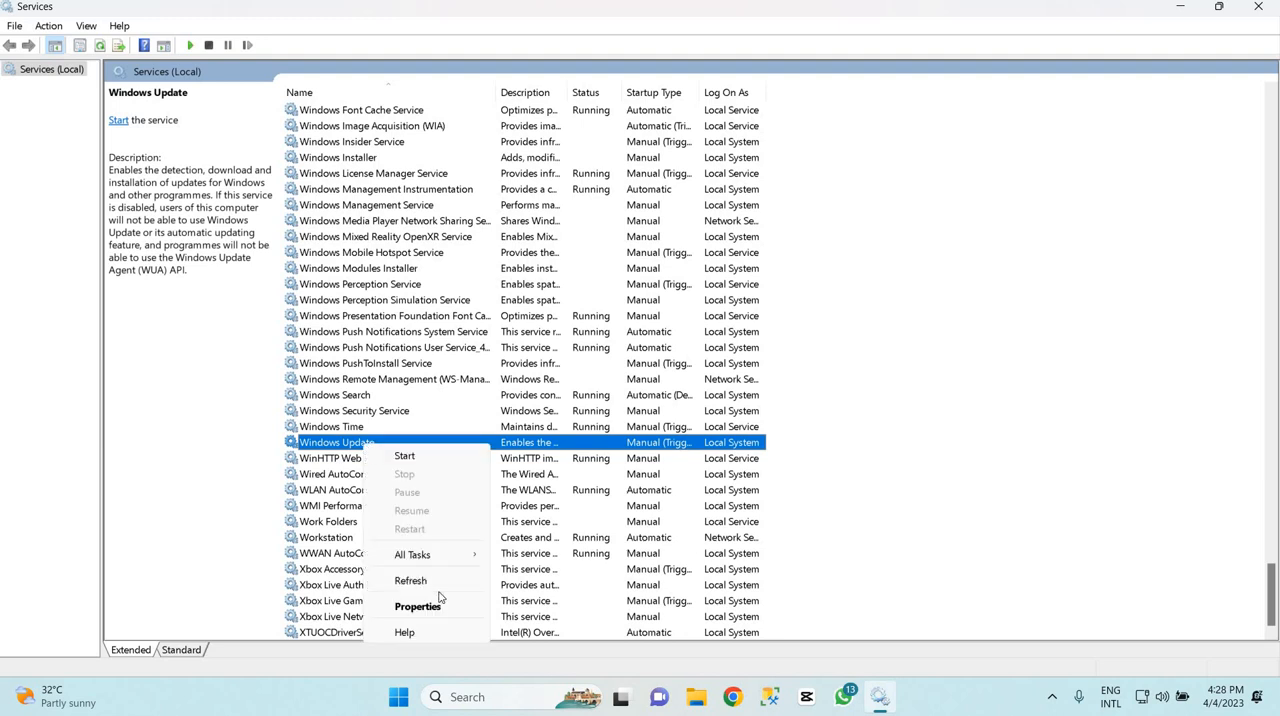
{"action": "left_click", "coordinate": [443, 606]}
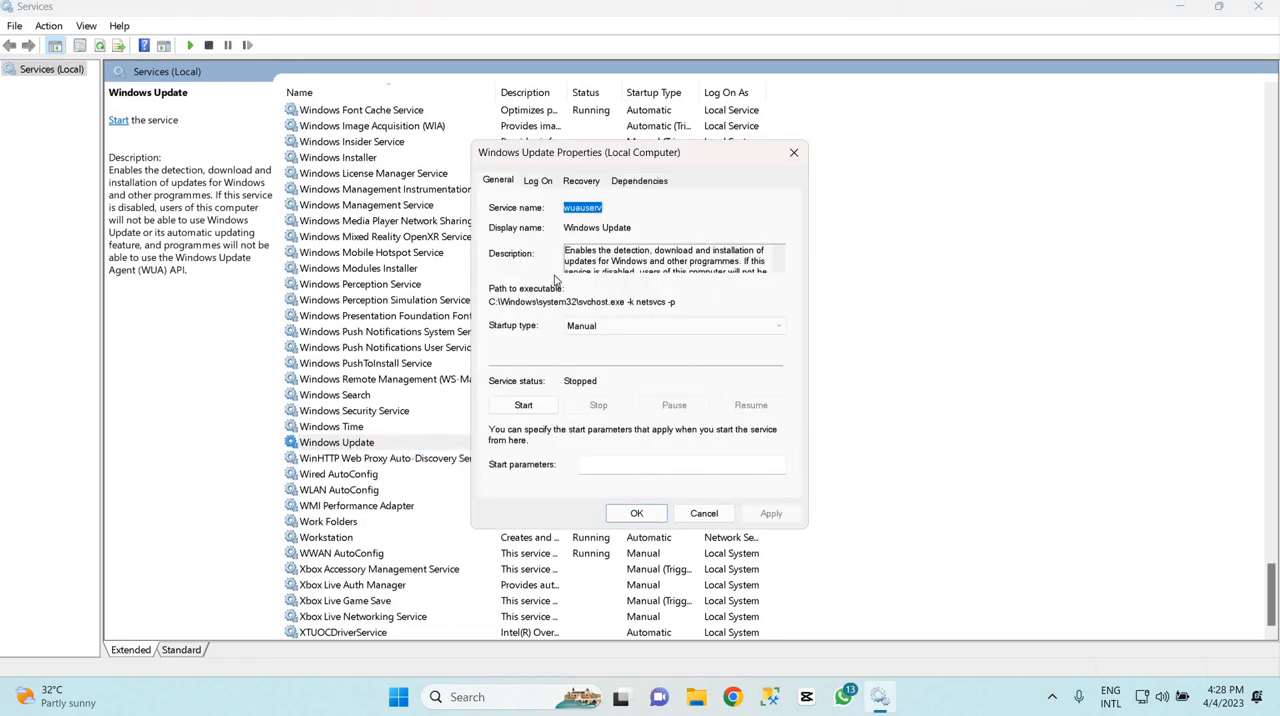
Try the Automatic (Delayed Start) and Disabled startup types for the Windows Update service
{"action": "left_click", "coordinate": [603, 327]}
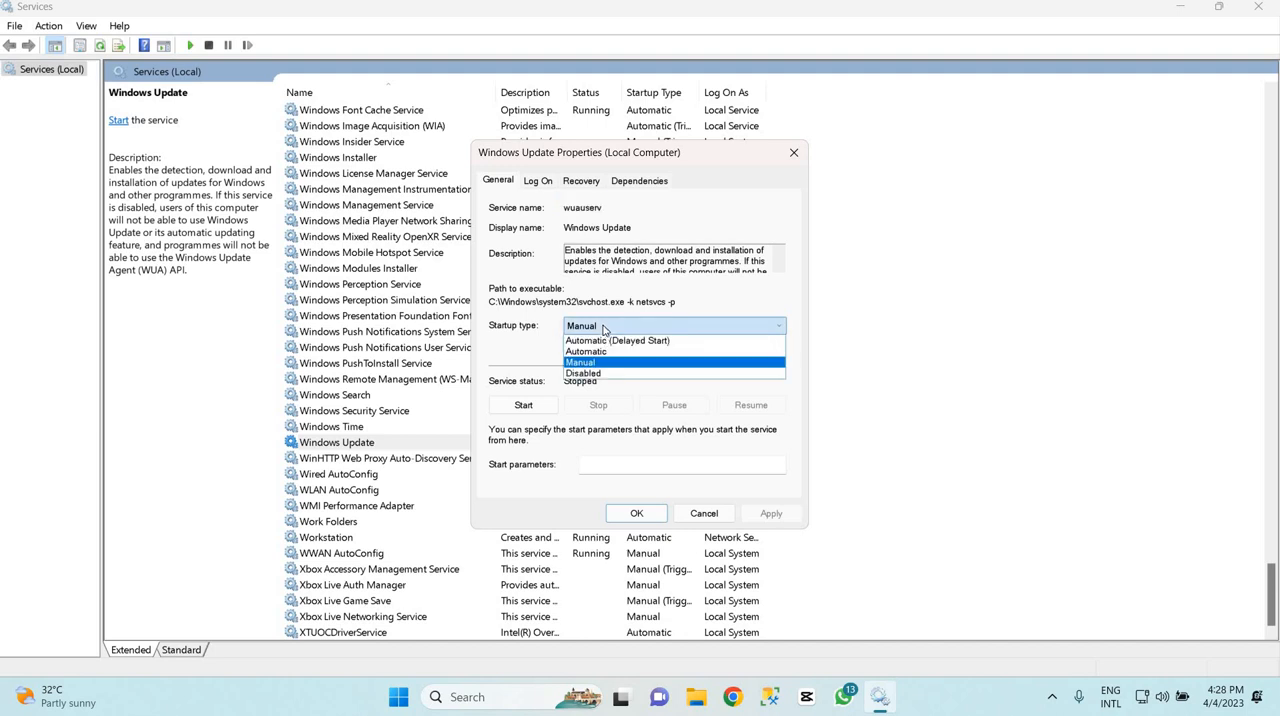
{"action": "left_click", "coordinate": [606, 341]}
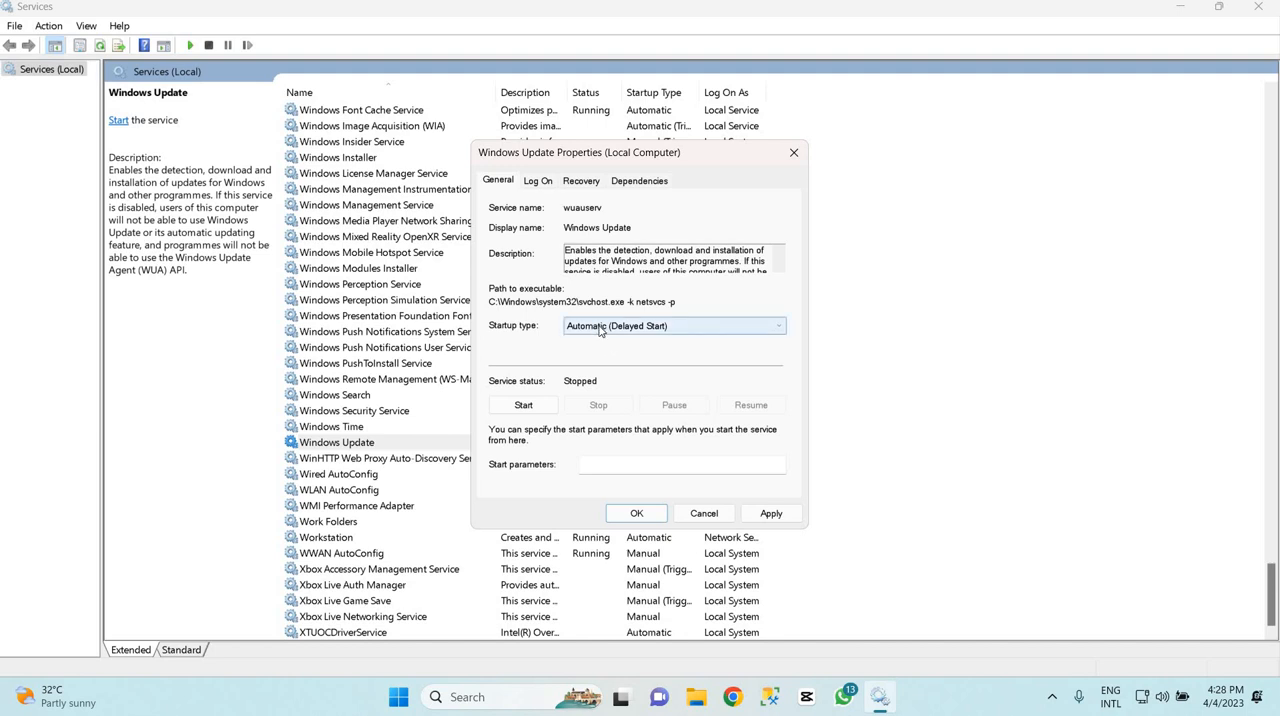
{"action": "left_click", "coordinate": [600, 330]}
{"action": "left_click", "coordinate": [602, 376]}
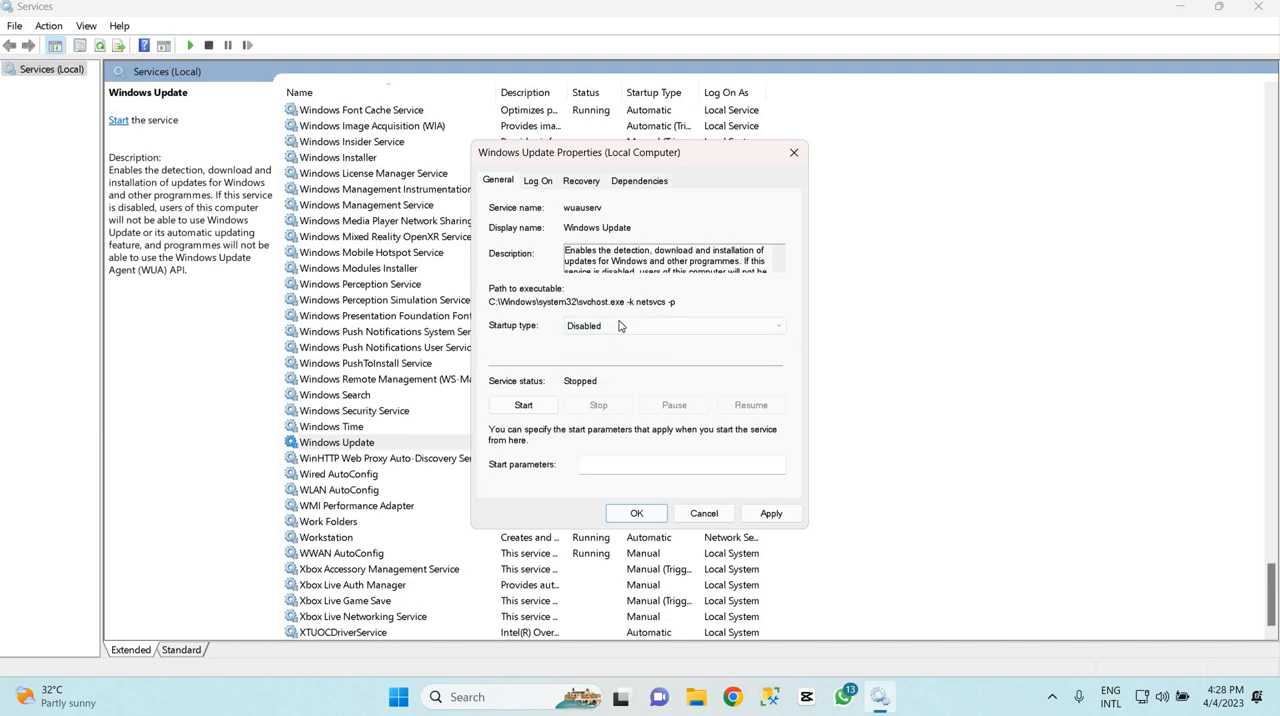
{"action": "left_click", "coordinate": [619, 325]}
{"action": "left_click", "coordinate": [602, 360]}
{"action": "left_click", "coordinate": [623, 331]}
{"action": "left_click", "coordinate": [613, 381]}
Set the Windows Update service's startup type to Manual, apply and confirm it, and close the Services window
{"action": "left_click", "coordinate": [624, 331]}
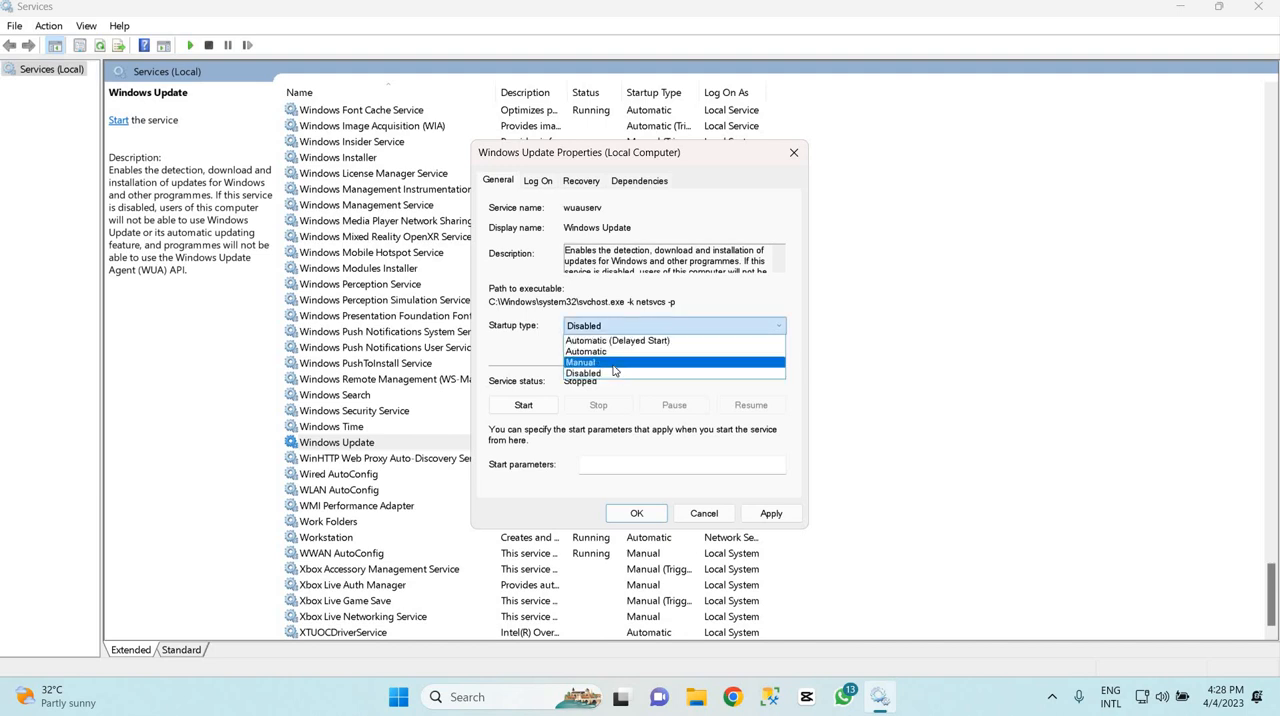
{"action": "left_click", "coordinate": [675, 362]}
{"action": "left_click", "coordinate": [771, 513]}
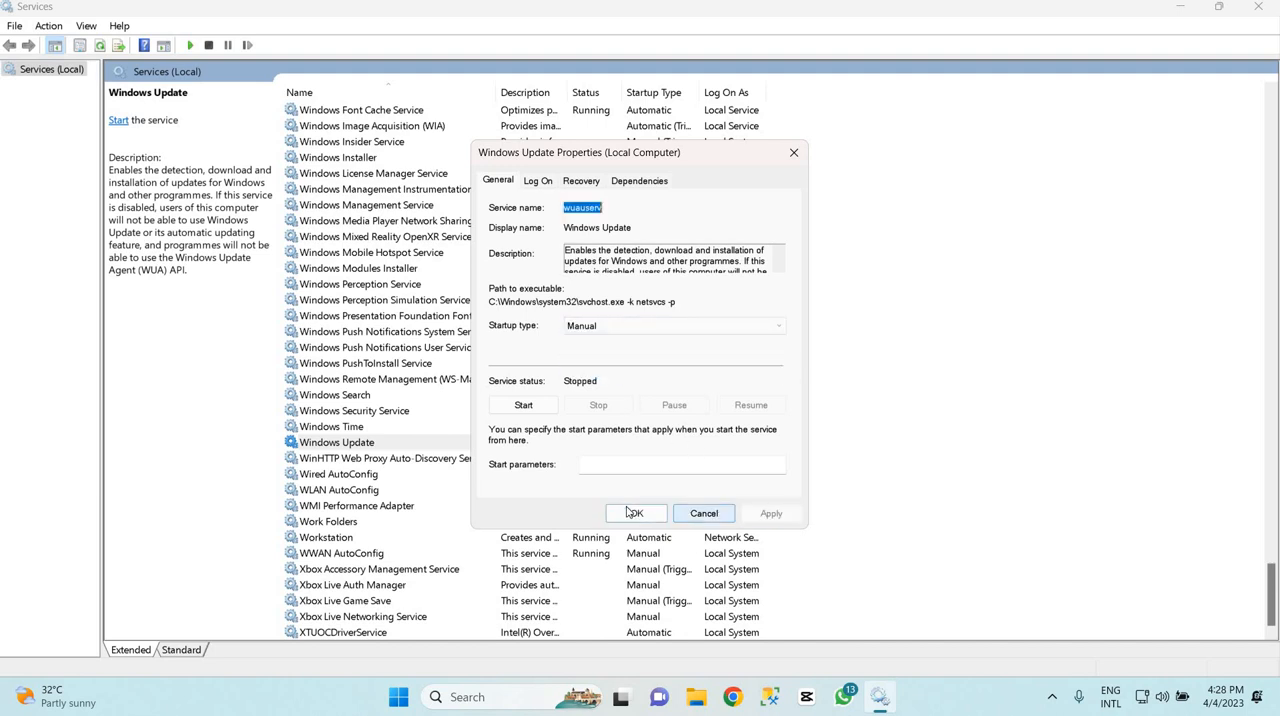
{"action": "left_click", "coordinate": [632, 513]}
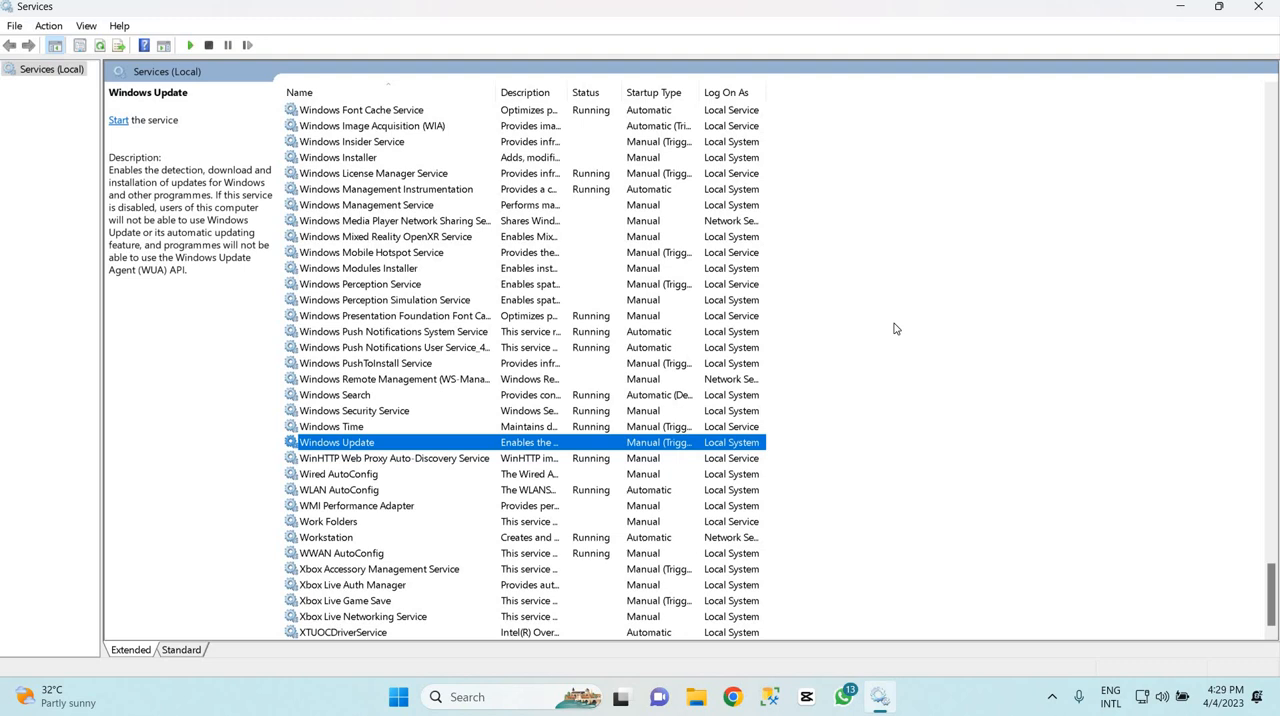
{"action": "left_click", "coordinate": [1262, 10]}
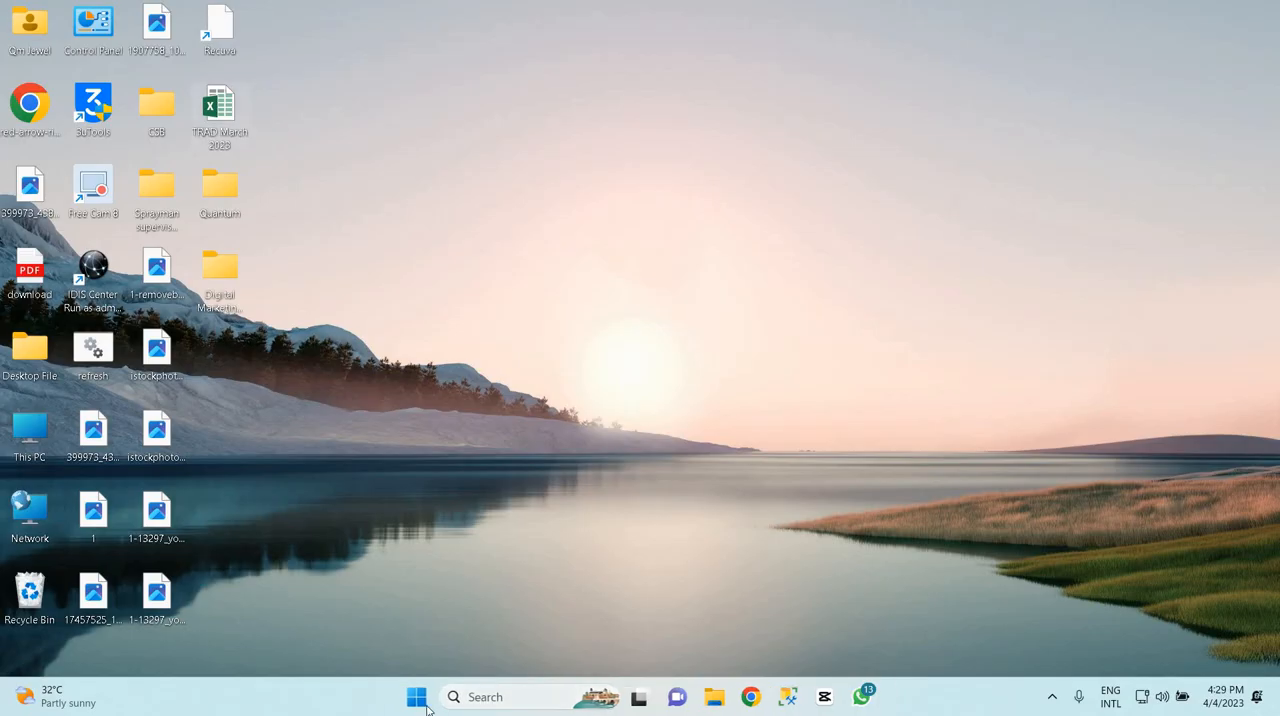
{"action": "left_click", "coordinate": [417, 698]}
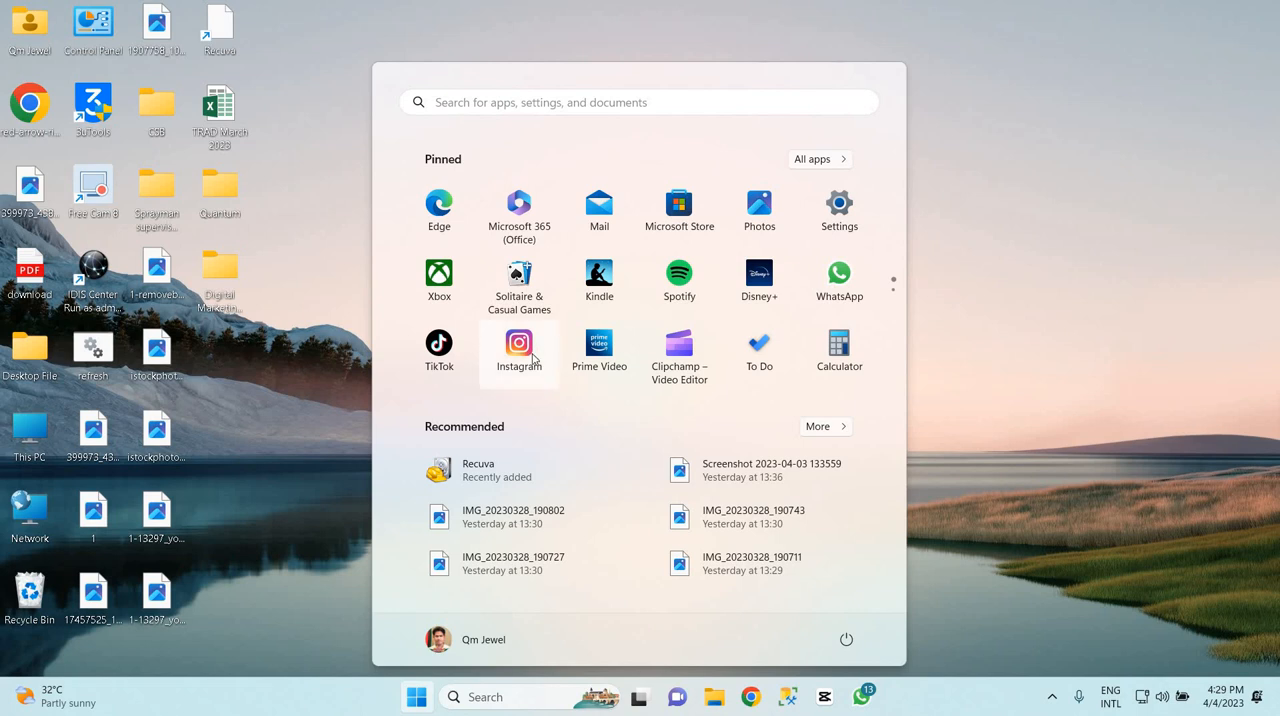
{"action": "left_click", "coordinate": [975, 300]}
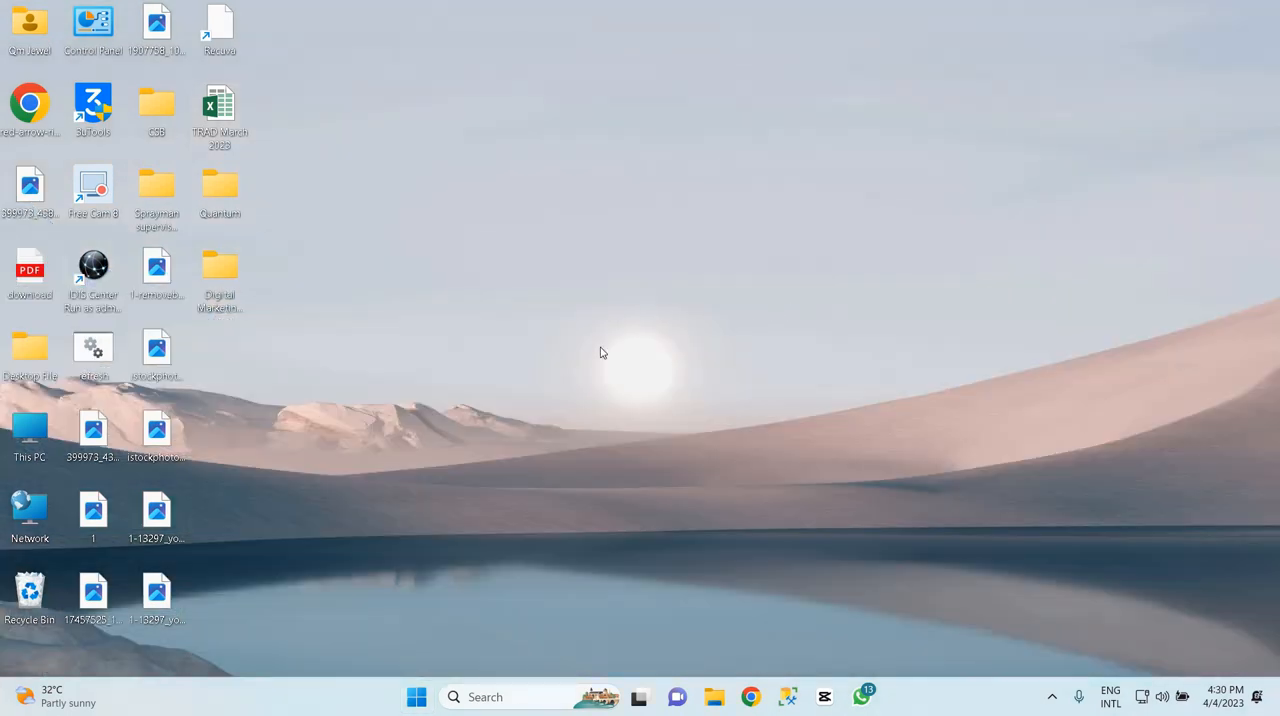
Open This PC from the desktop and select the Local Disk (C:) drive
{"action": "left_click", "coordinate": [418, 696]}
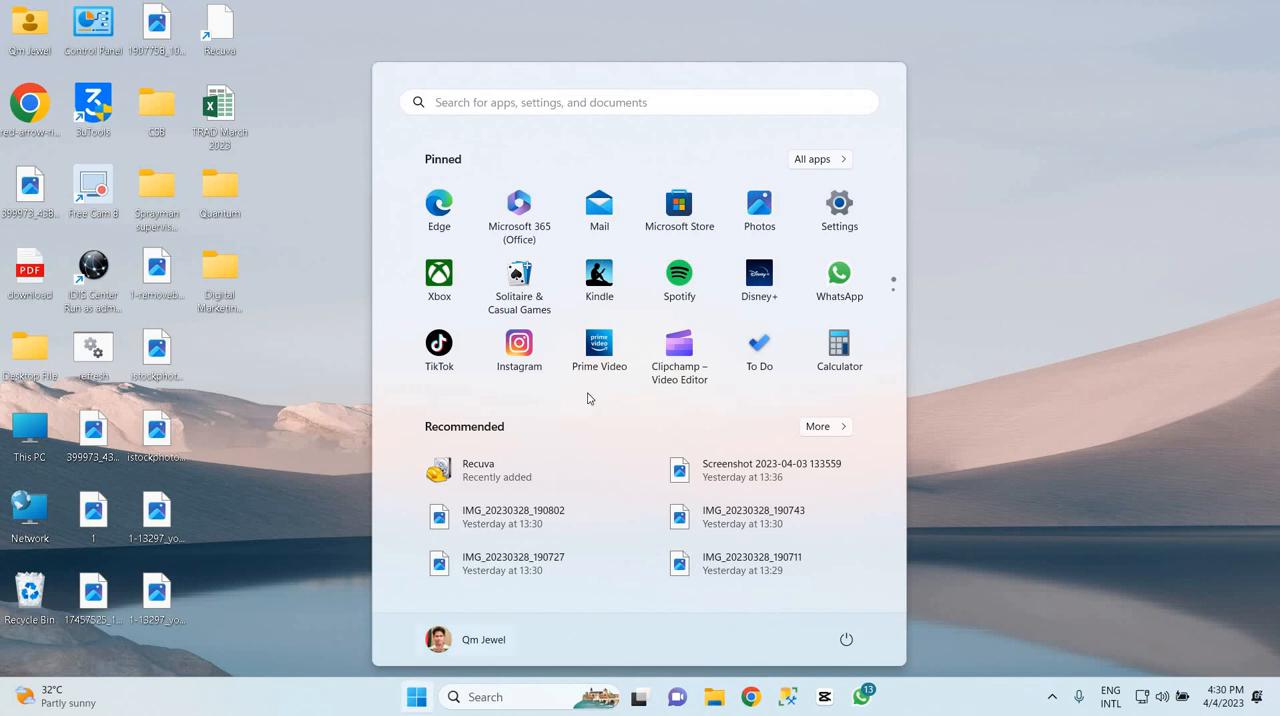
{"action": "left_click", "coordinate": [48, 430]}
{"action": "double_click", "coordinate": [50, 432]}
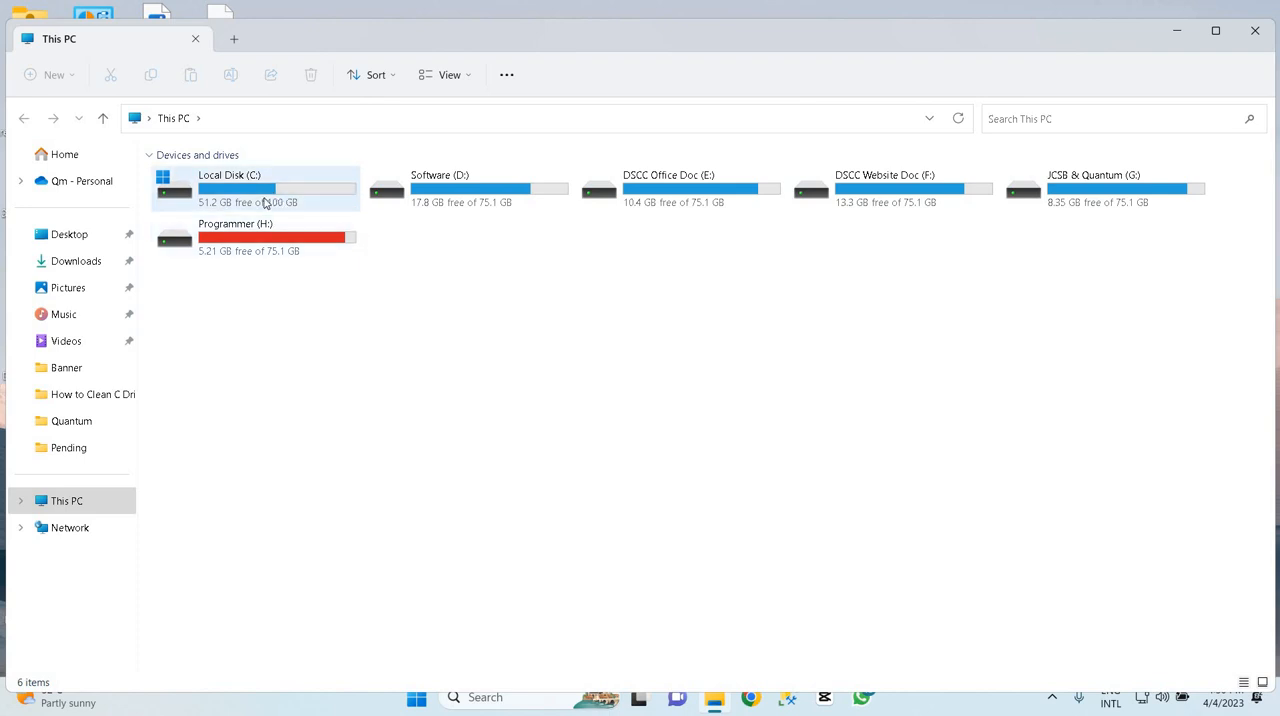
{"action": "left_click", "coordinate": [268, 202]}
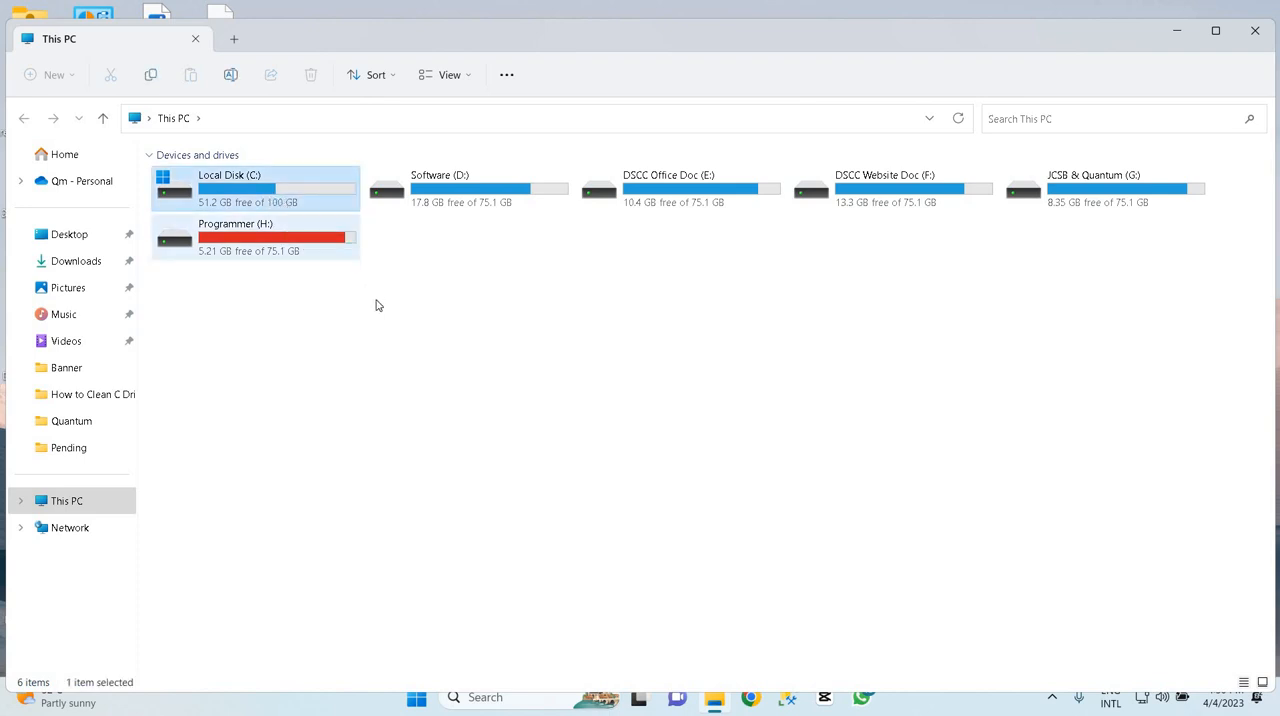
Compare the free space of the Local Disk (C:) and Programmer (H:) drives, and close the This PC window
{"action": "left_click", "coordinate": [315, 273]}
{"action": "left_click", "coordinate": [288, 255]}
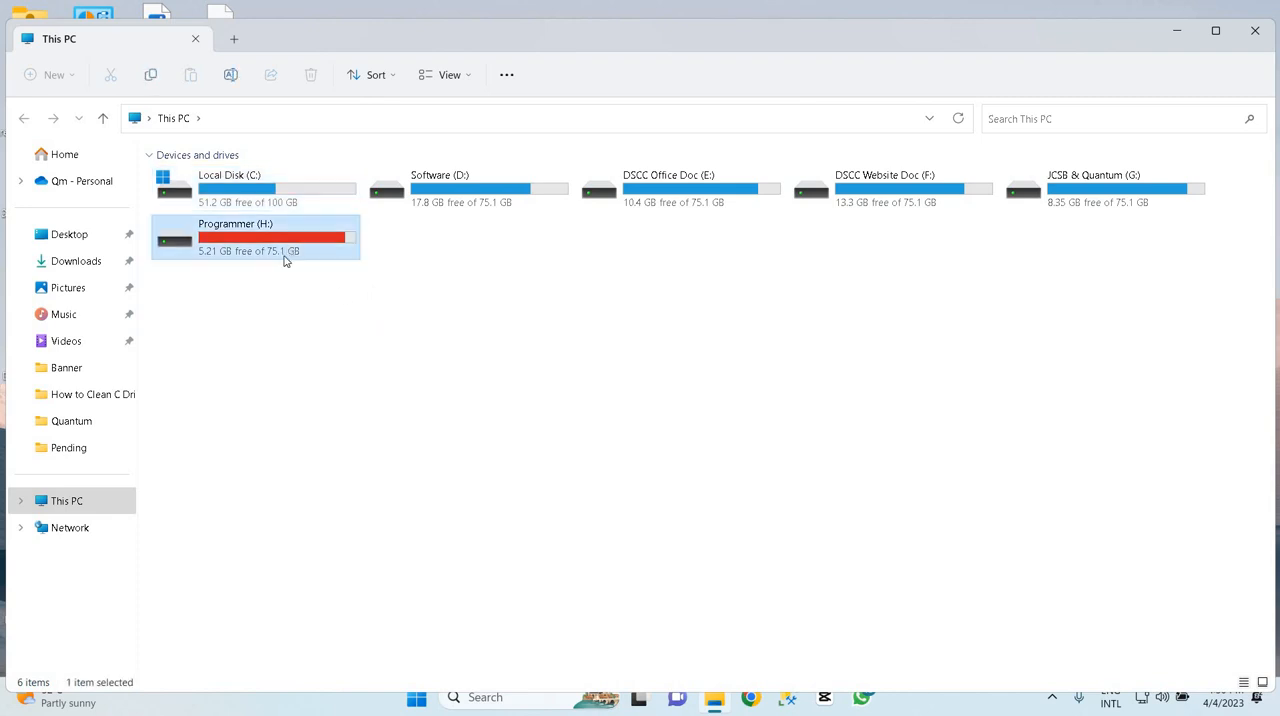
{"action": "left_click", "coordinate": [267, 262]}
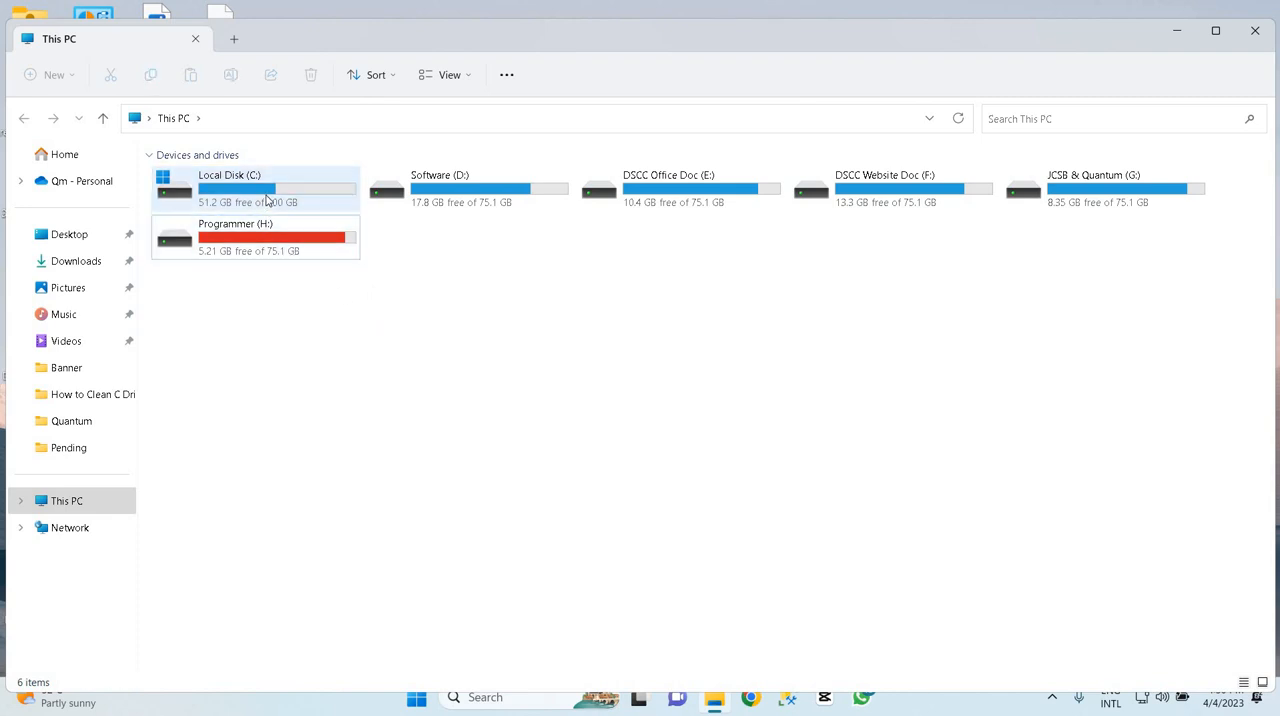
{"action": "left_click", "coordinate": [269, 200]}
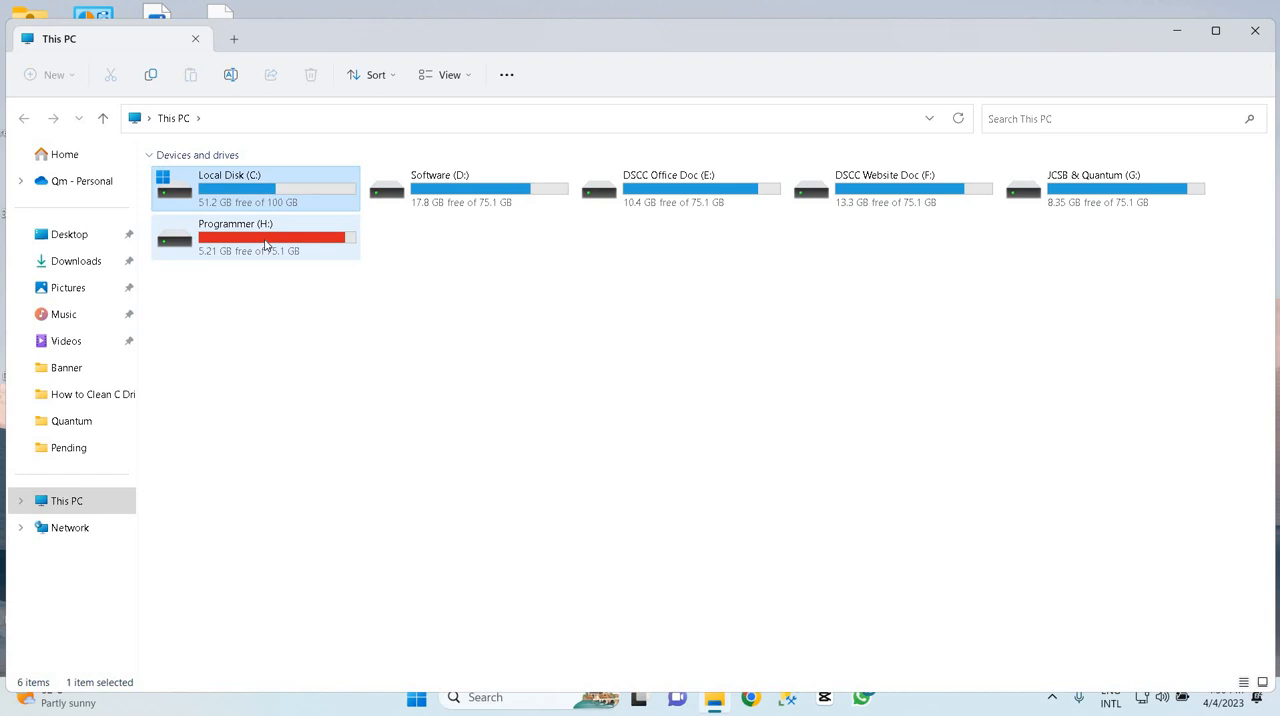
{"action": "key", "text": "Down"}
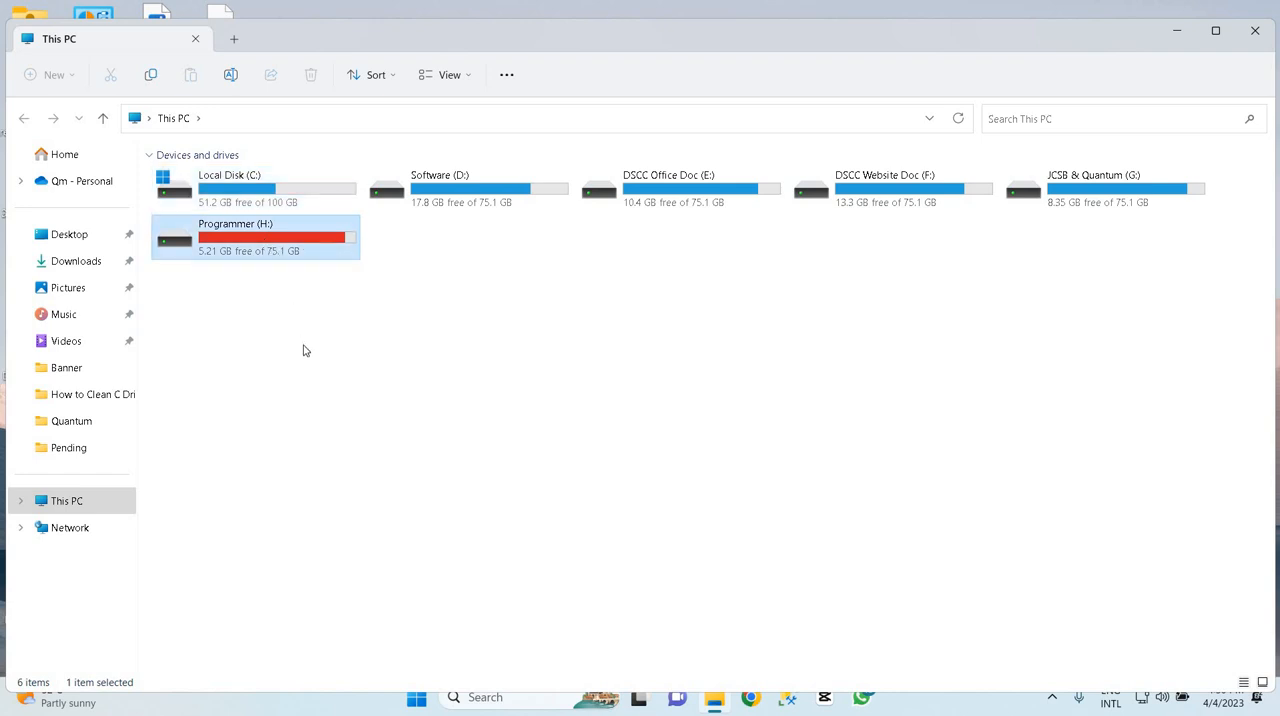
{"action": "left_click", "coordinate": [295, 347]}
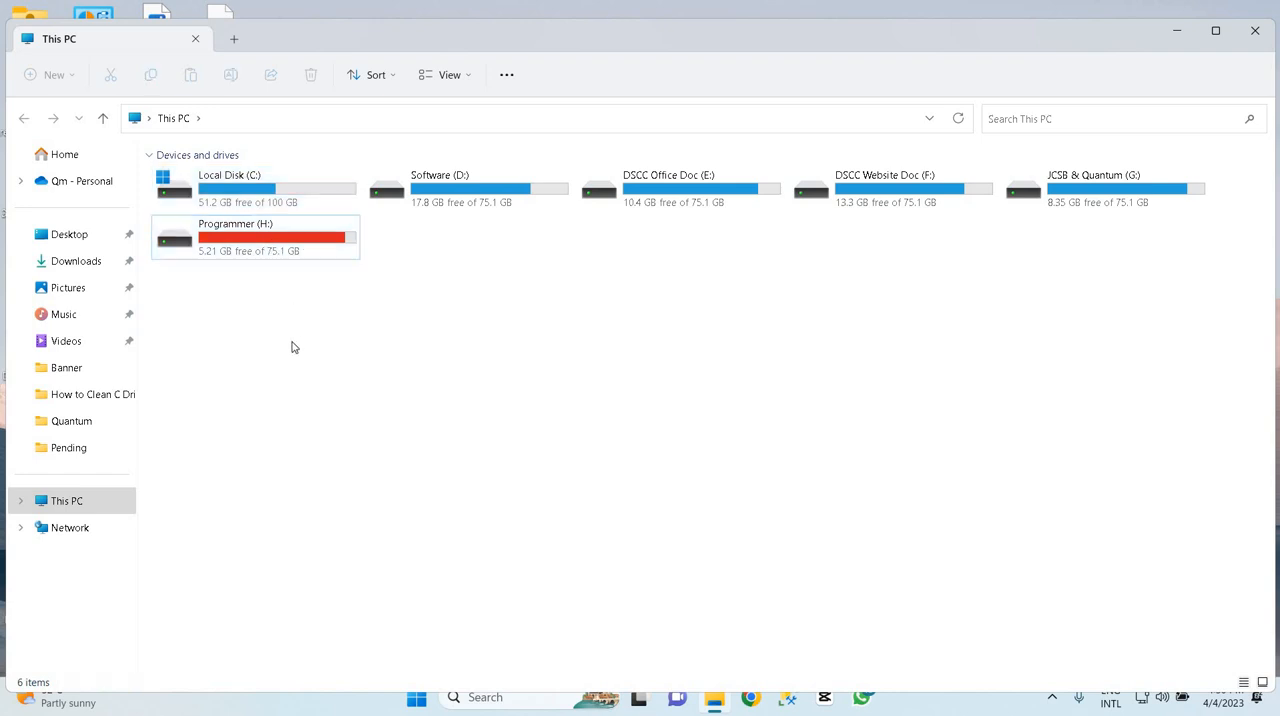
{"action": "left_click", "coordinate": [310, 200]}
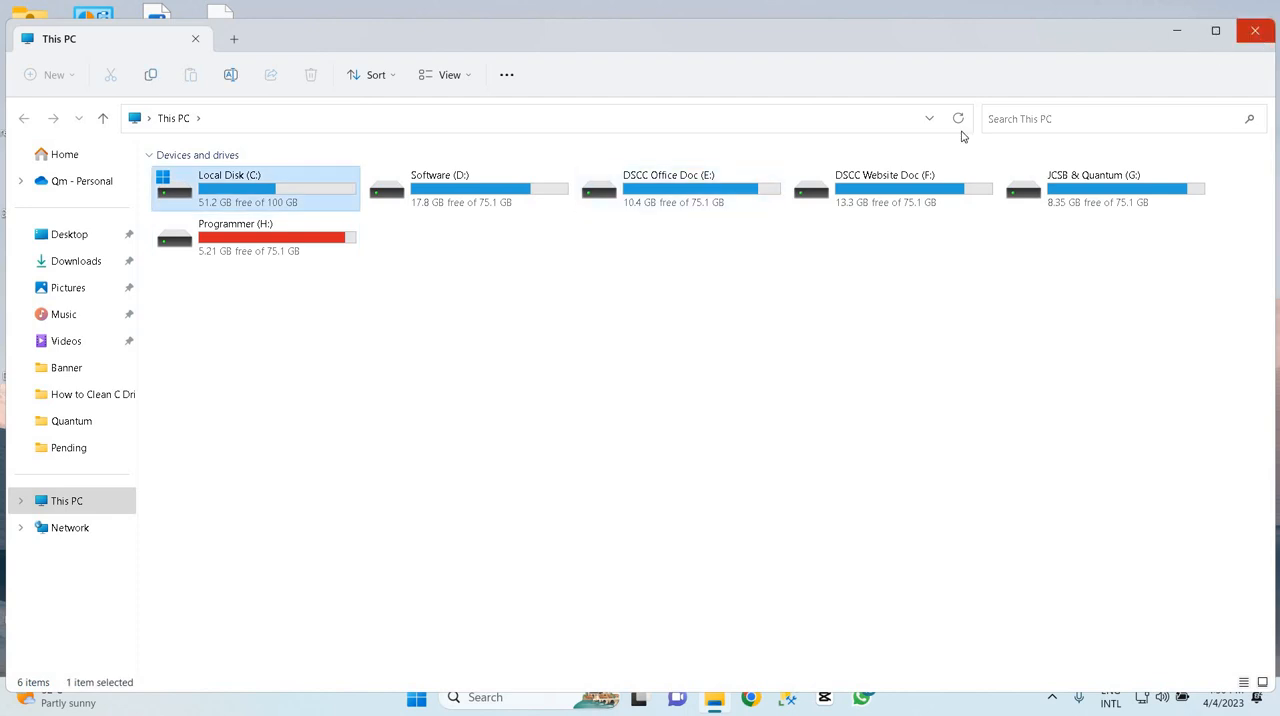
{"action": "key", "text": "alt+F4"}
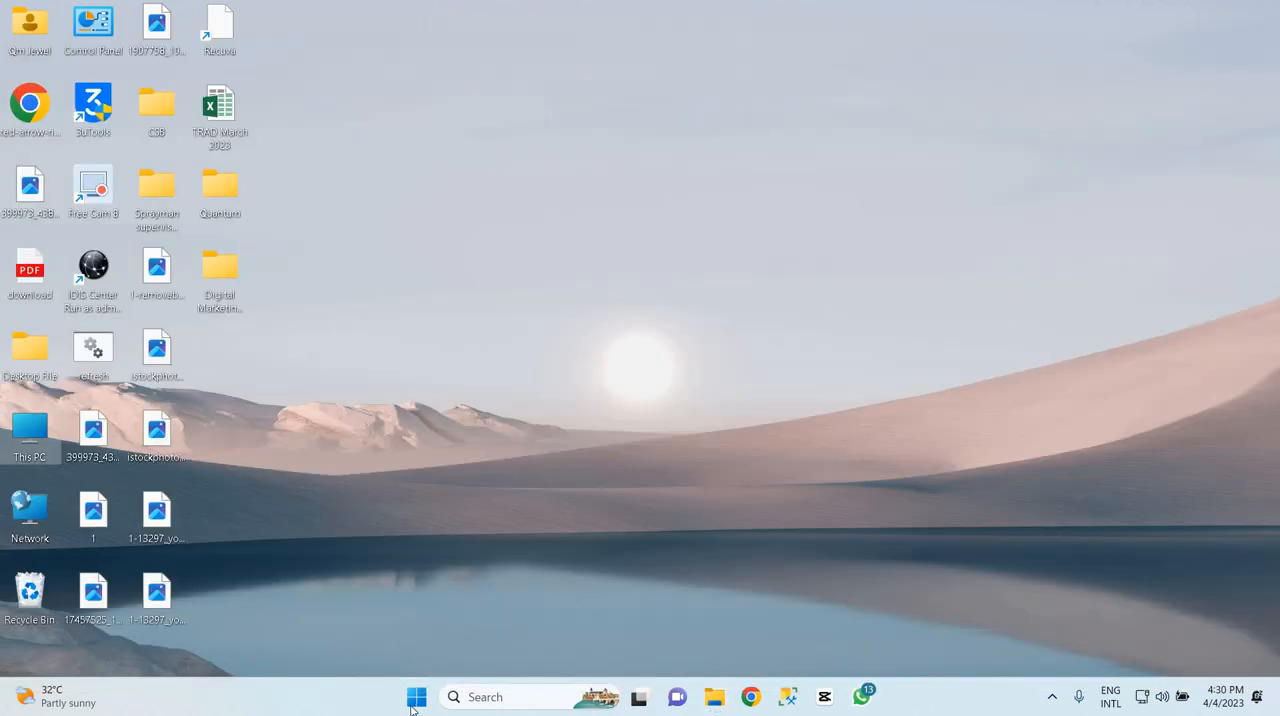
Search Windows for "disk clean-up", open the Disk Clean-up app and choose the C: drive for cleaning
{"action": "left_click", "coordinate": [417, 699]}
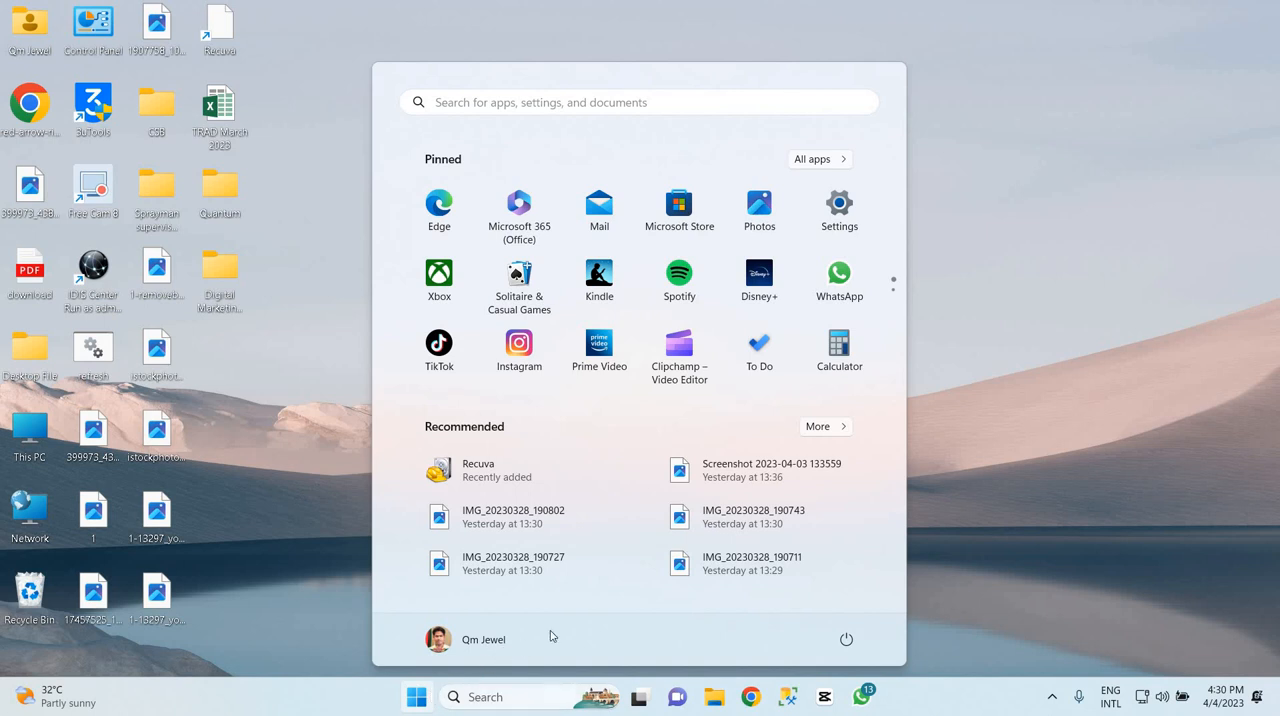
{"action": "left_click", "coordinate": [653, 104]}
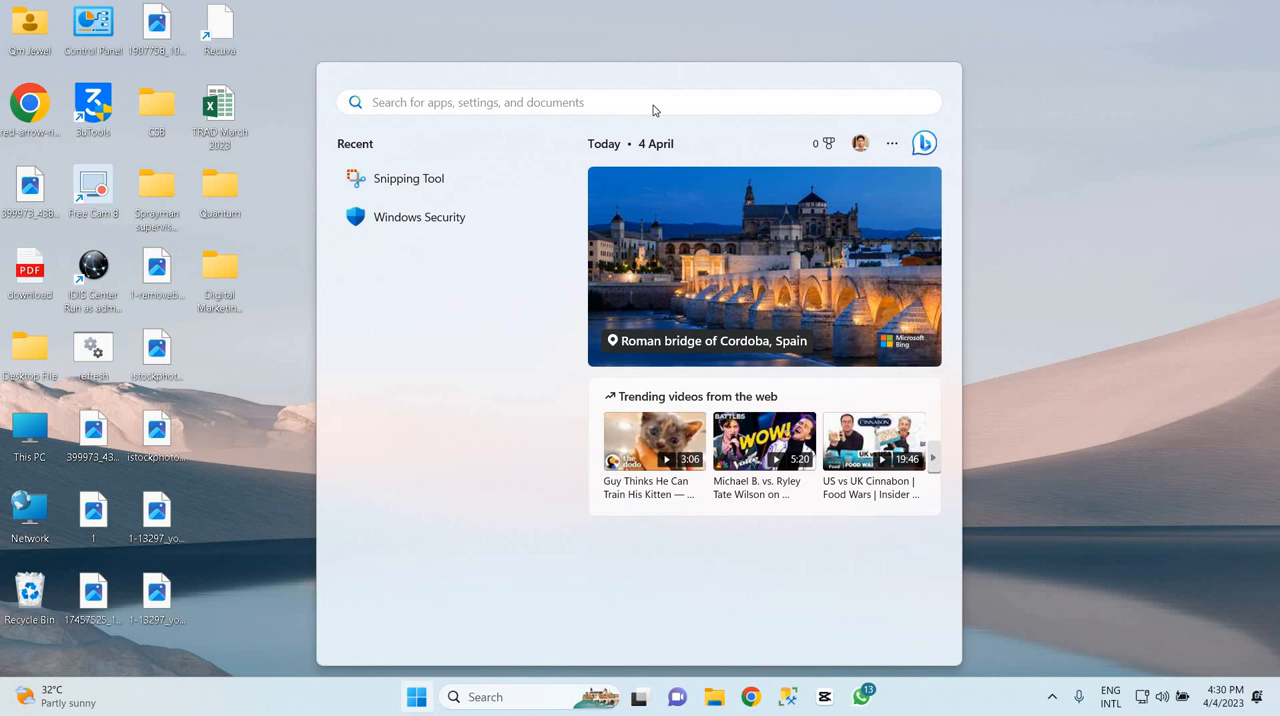
{"action": "type", "text": "d"}
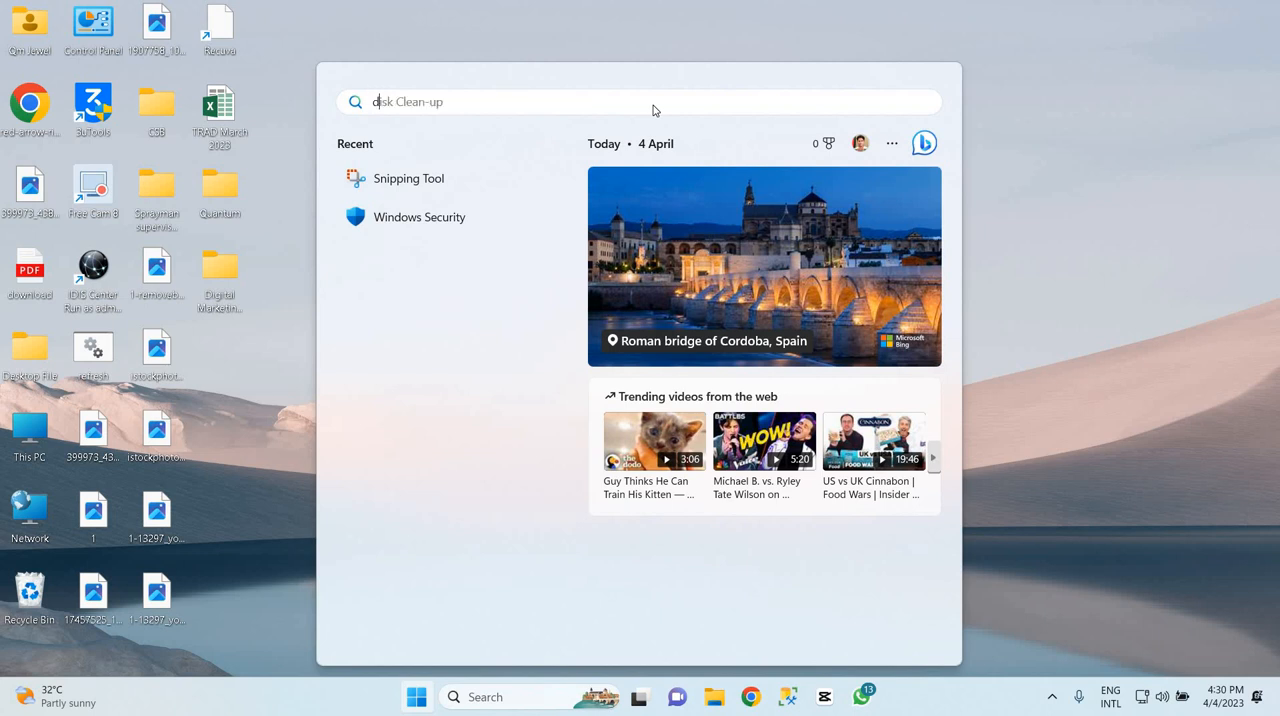
{"action": "type", "text": "isk"}
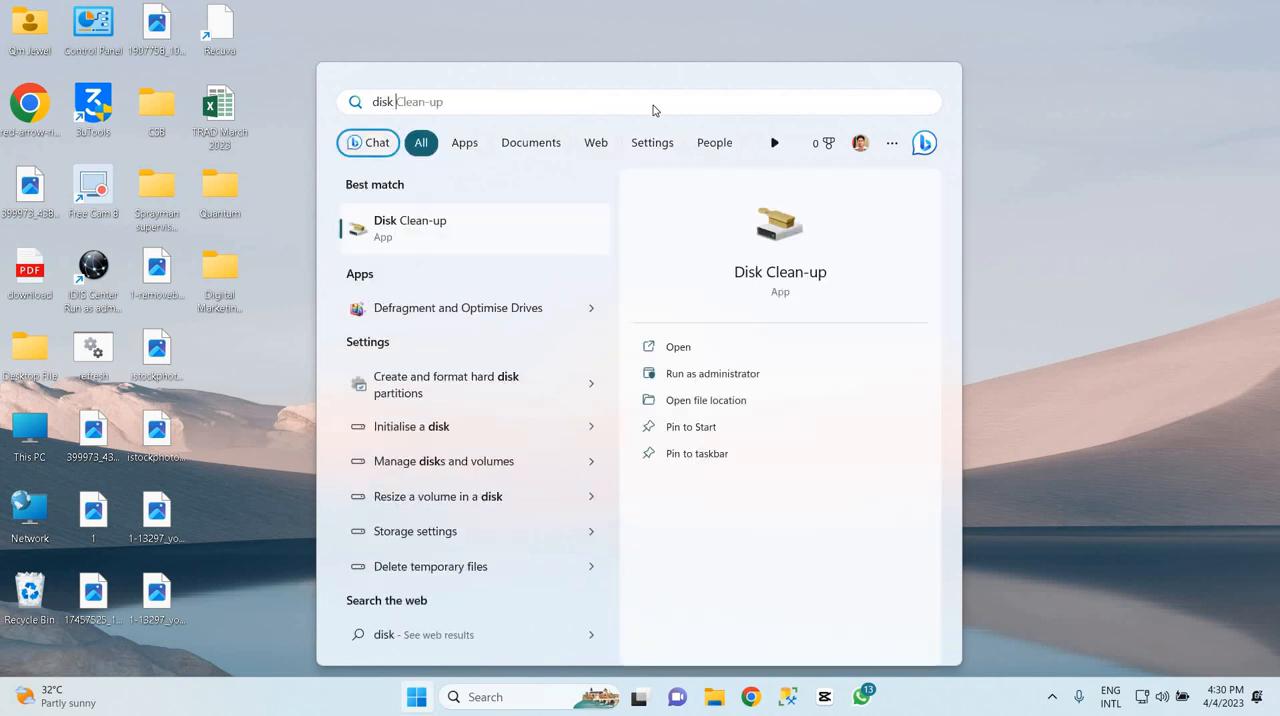
{"action": "type", "text": " clean-up"}
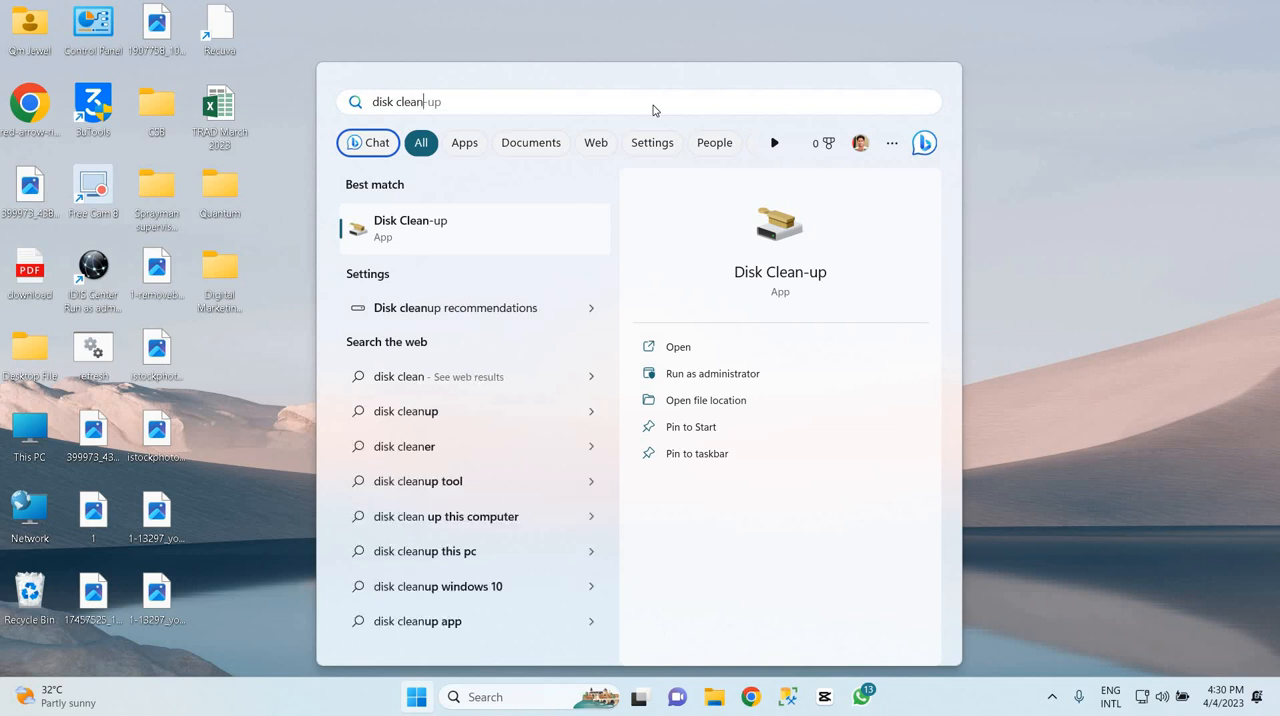
{"action": "left_click", "coordinate": [441, 238]}
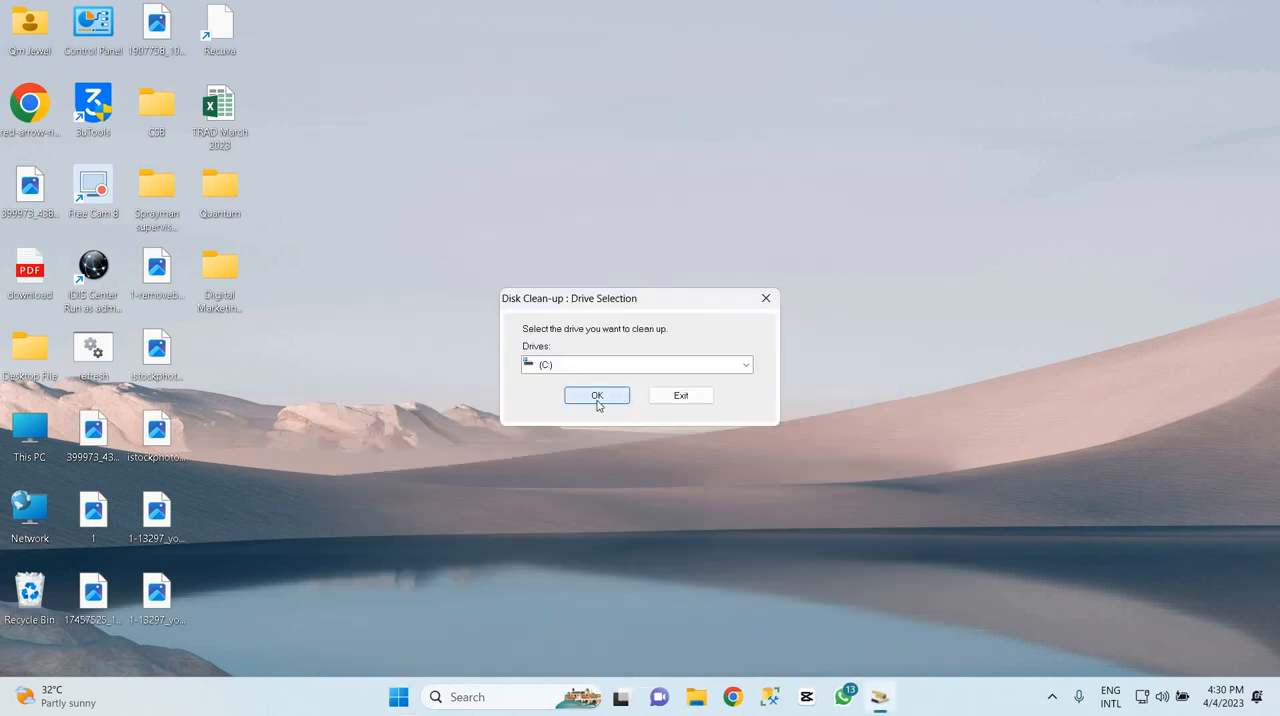
{"action": "left_click", "coordinate": [597, 396]}
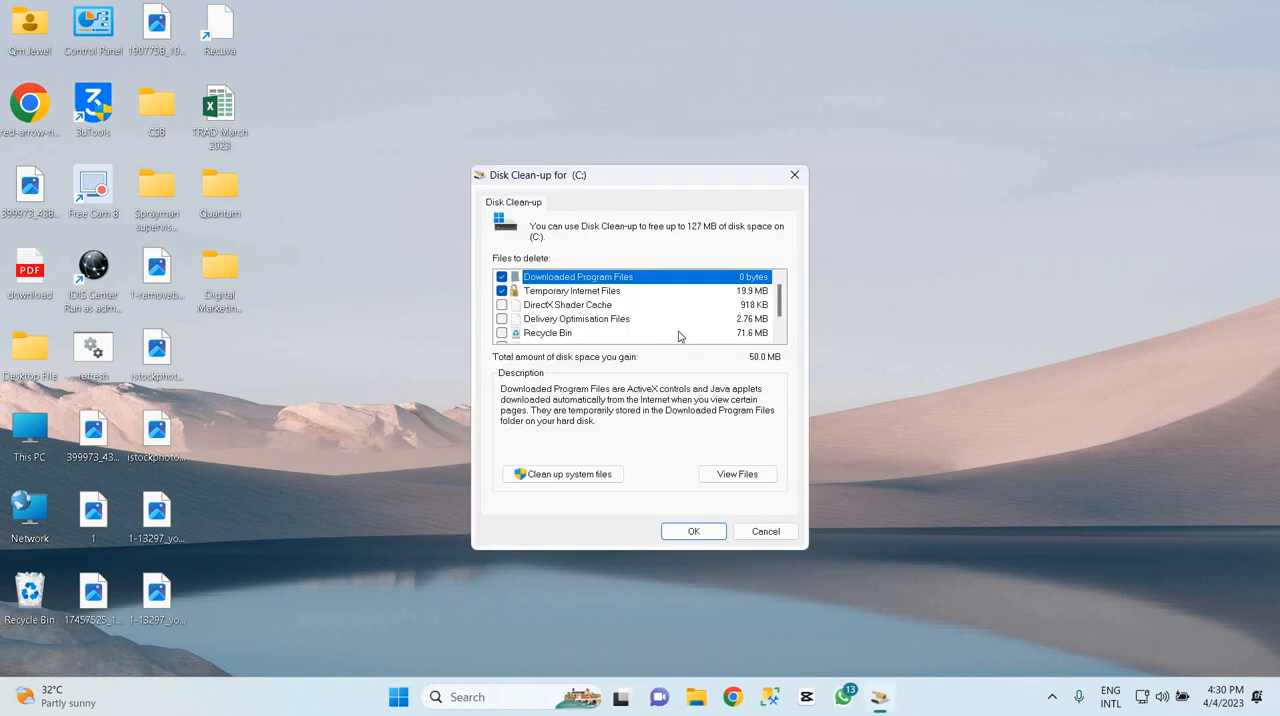
Add DirectX Shader Cache, Delivery Optimisation Files, Recycle Bin and Temporary files to the clean-up selection and permanently delete the selected files
{"action": "scroll", "coordinate": [678, 336], "scroll_direction": "down", "scroll_amount": 1}
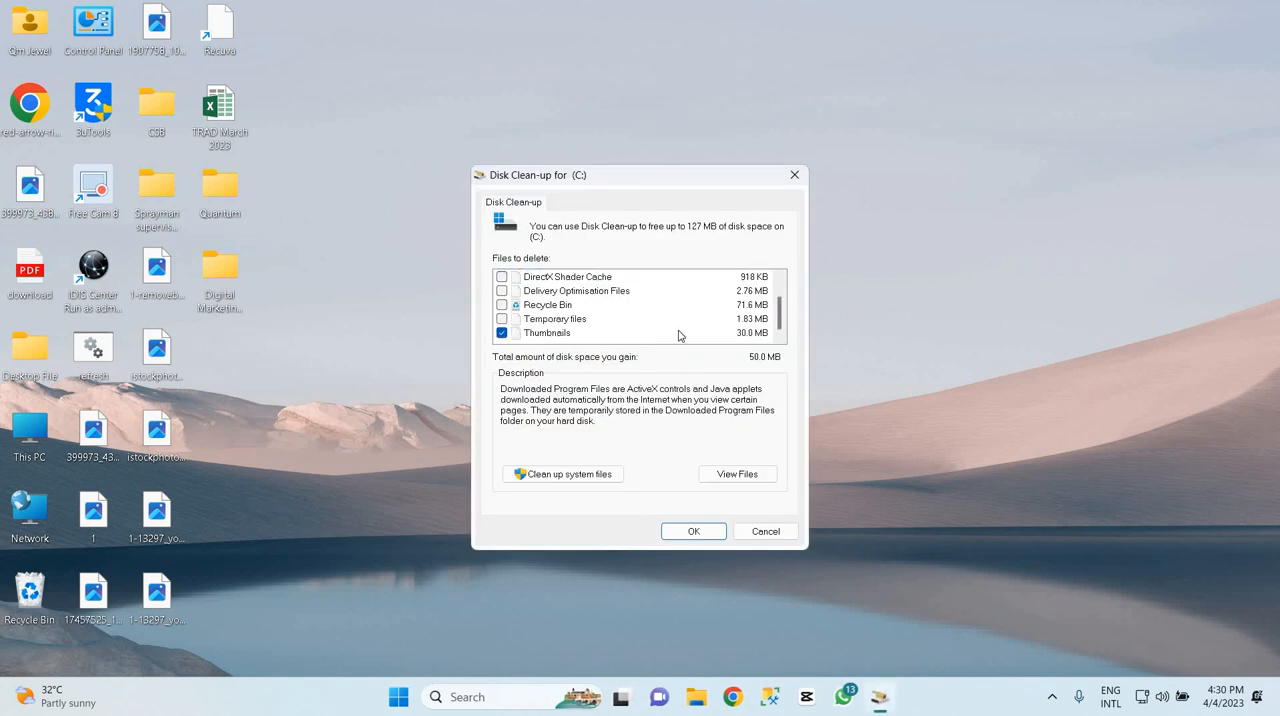
{"action": "scroll", "coordinate": [678, 336], "scroll_direction": "up", "scroll_amount": 1}
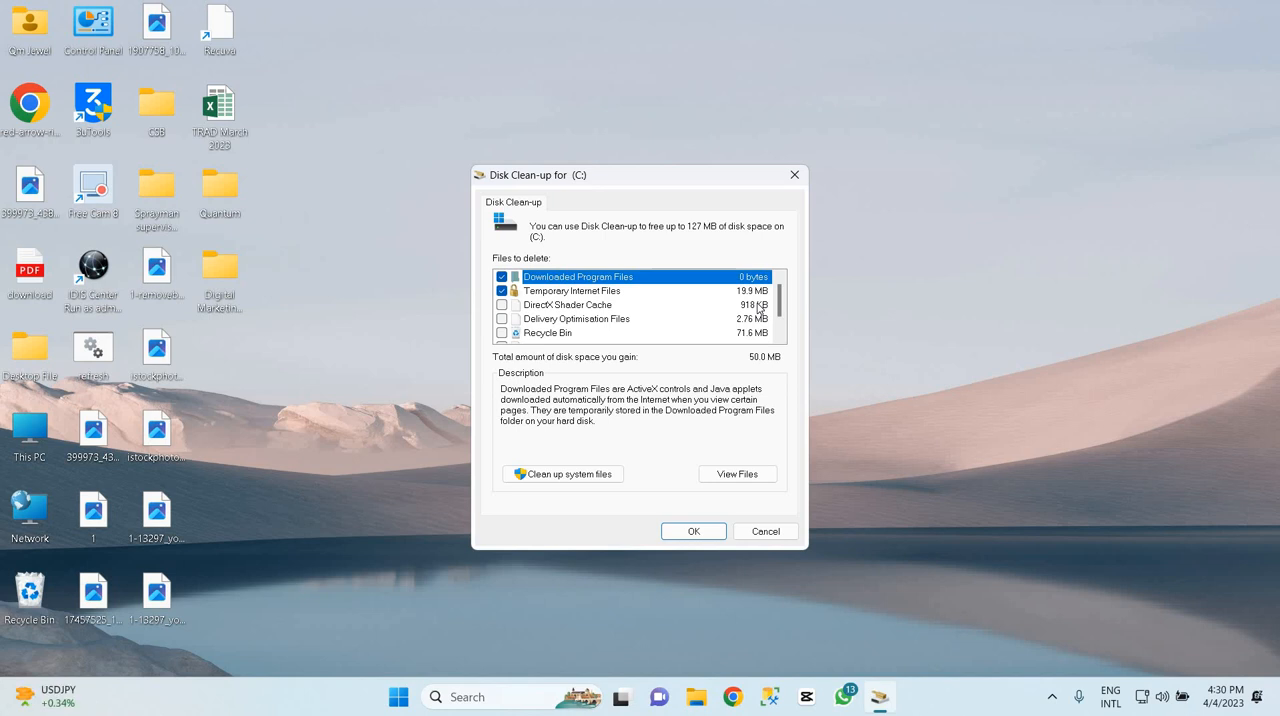
{"action": "scroll", "coordinate": [758, 310], "scroll_direction": "down", "scroll_amount": 1}
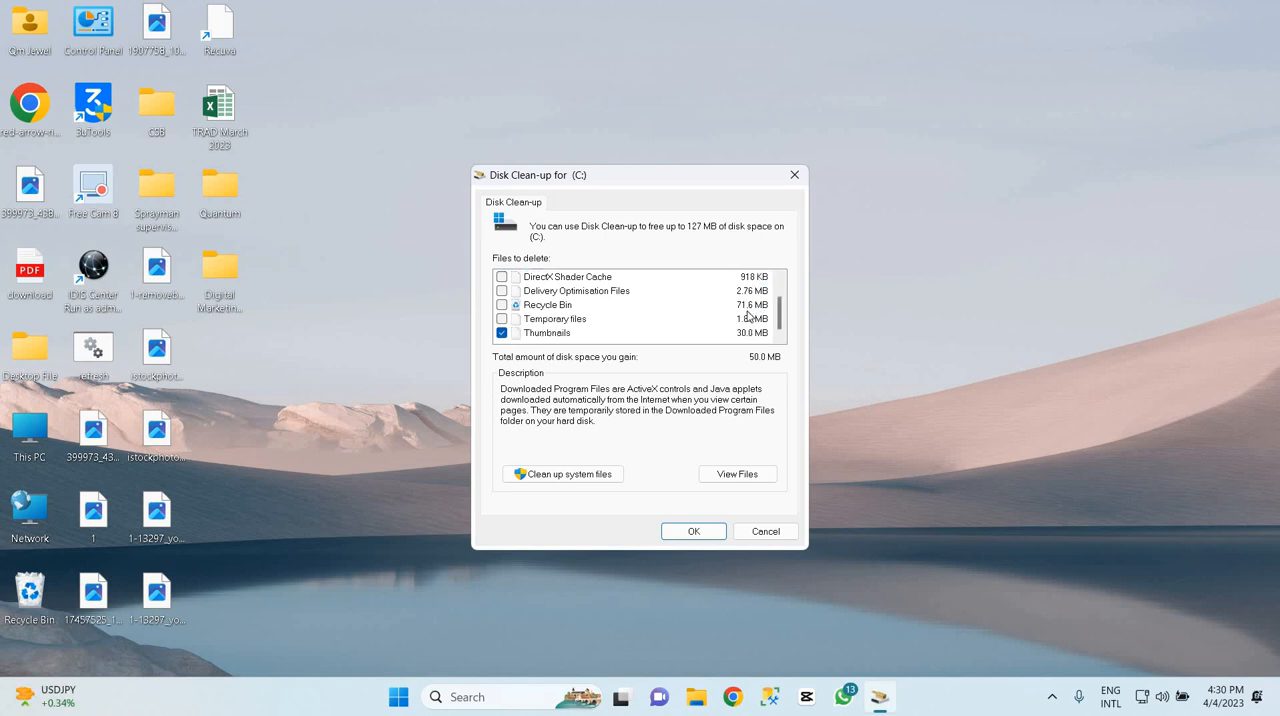
{"action": "scroll", "coordinate": [748, 316], "scroll_direction": "up", "scroll_amount": 1}
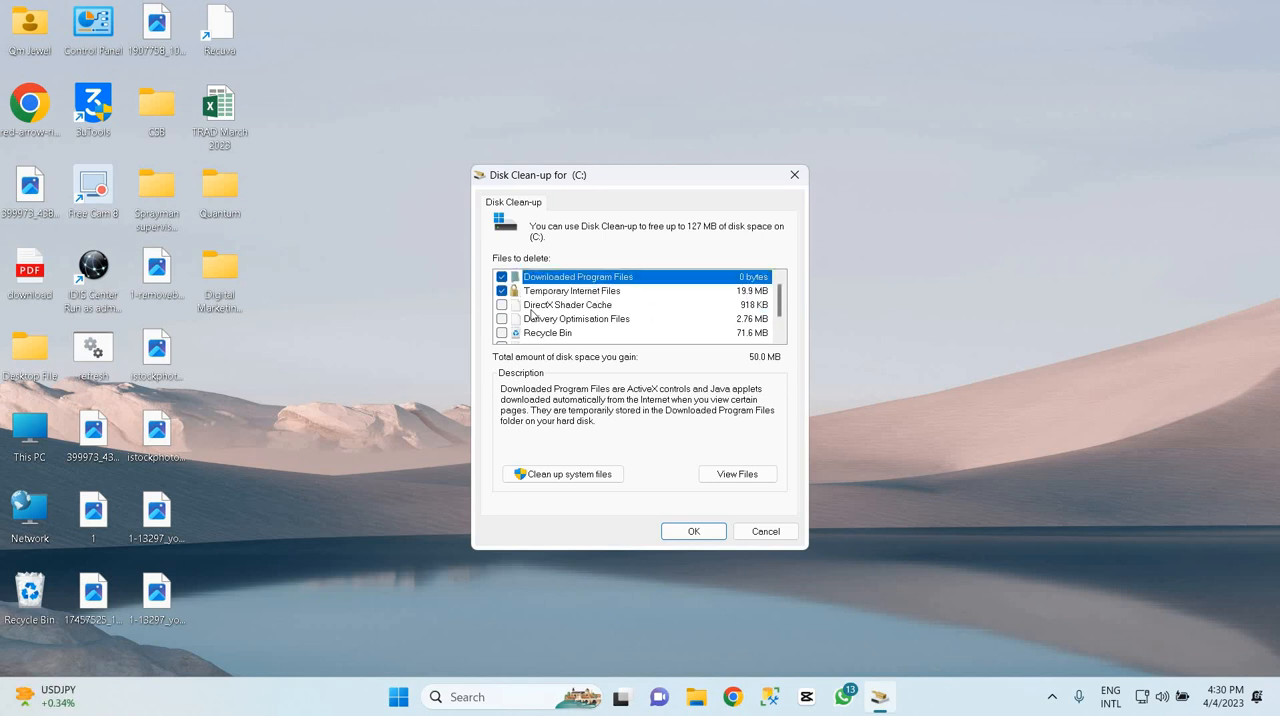
{"action": "left_click", "coordinate": [502, 304]}
{"action": "left_click", "coordinate": [502, 318]}
{"action": "scroll", "coordinate": [504, 318], "scroll_direction": "down", "scroll_amount": 1}
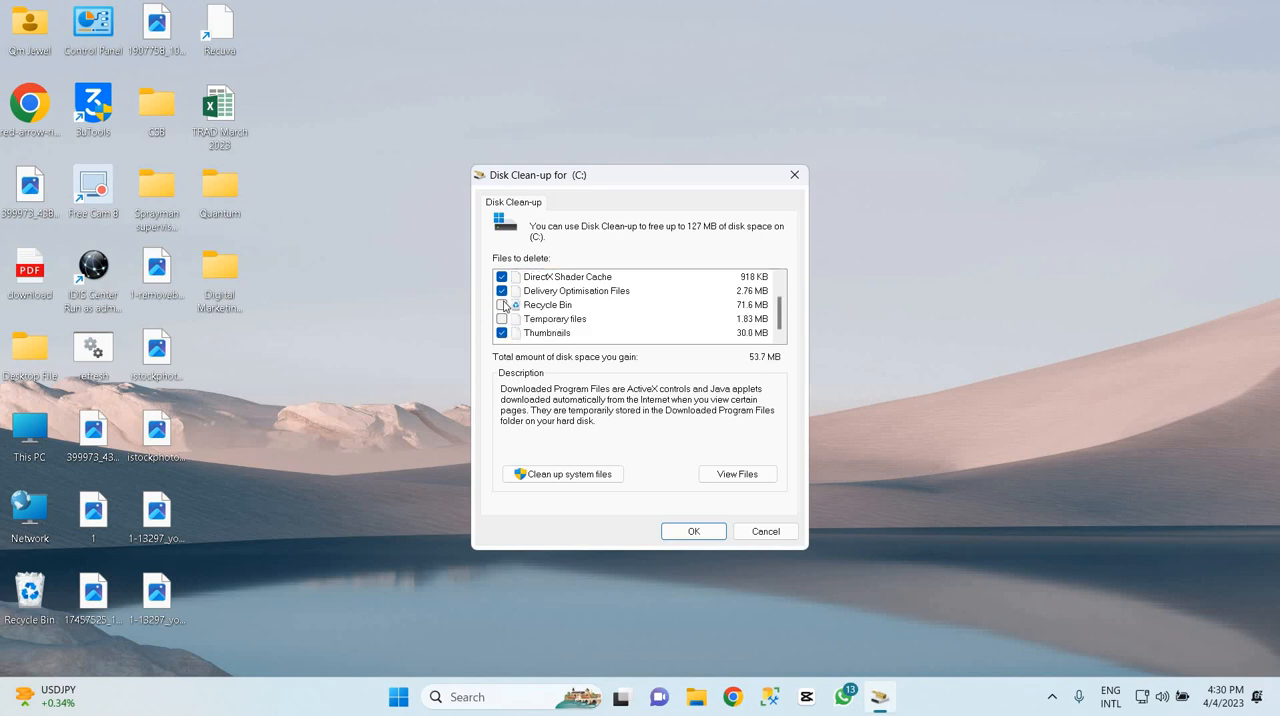
{"action": "left_click", "coordinate": [502, 304]}
{"action": "left_click", "coordinate": [503, 319]}
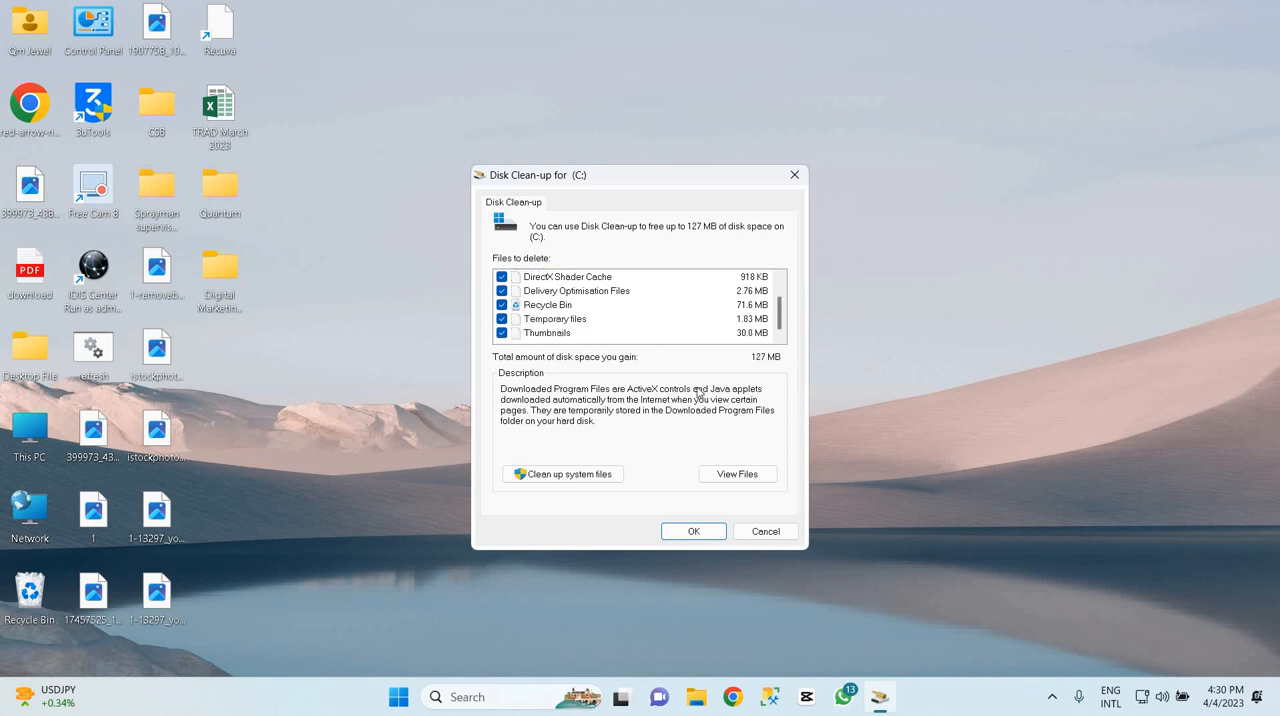
{"action": "left_click", "coordinate": [694, 531]}
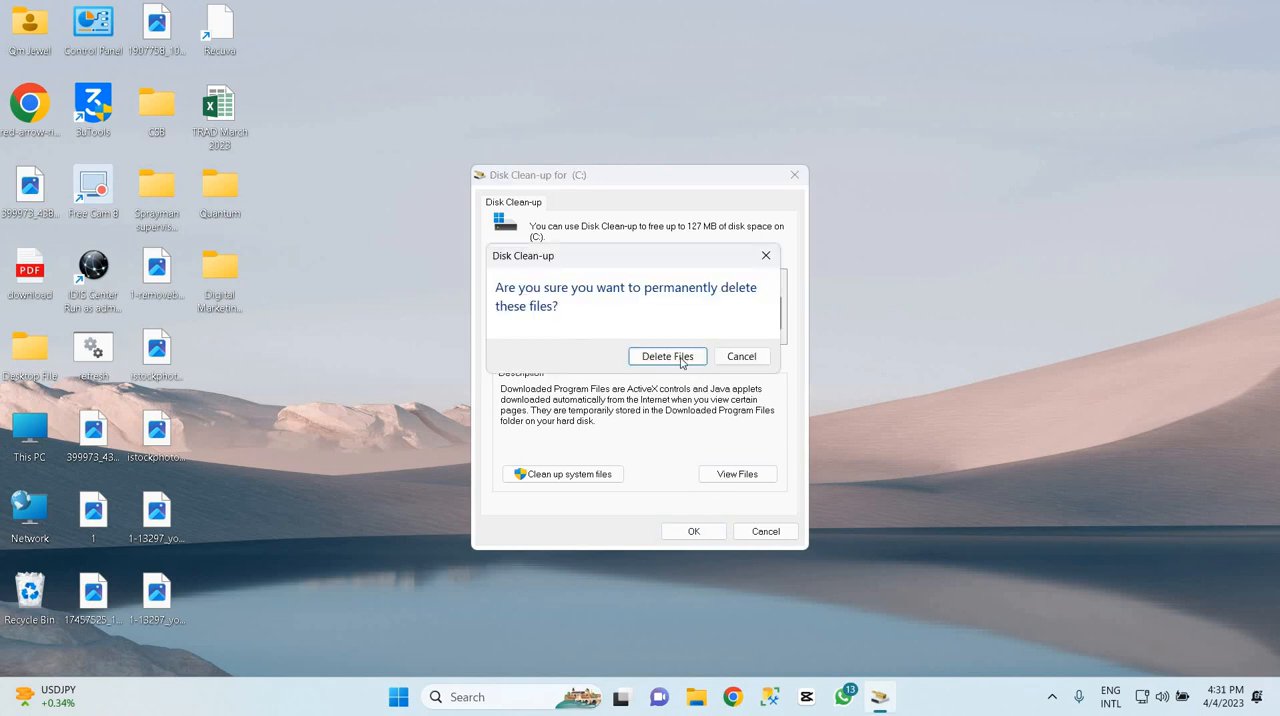
{"action": "left_click", "coordinate": [684, 361]}
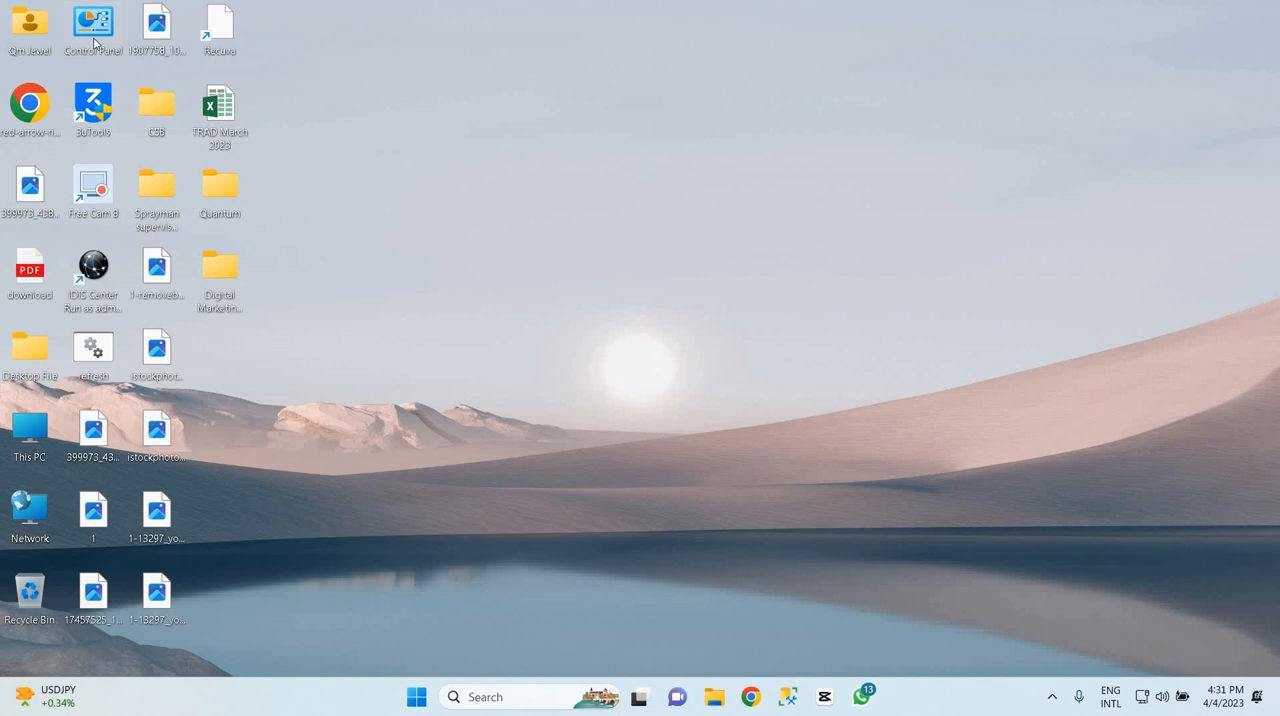
Open Control Panel from the desktop, maximize its window and go to Programs and Features
{"action": "double_click", "coordinate": [95, 42]}
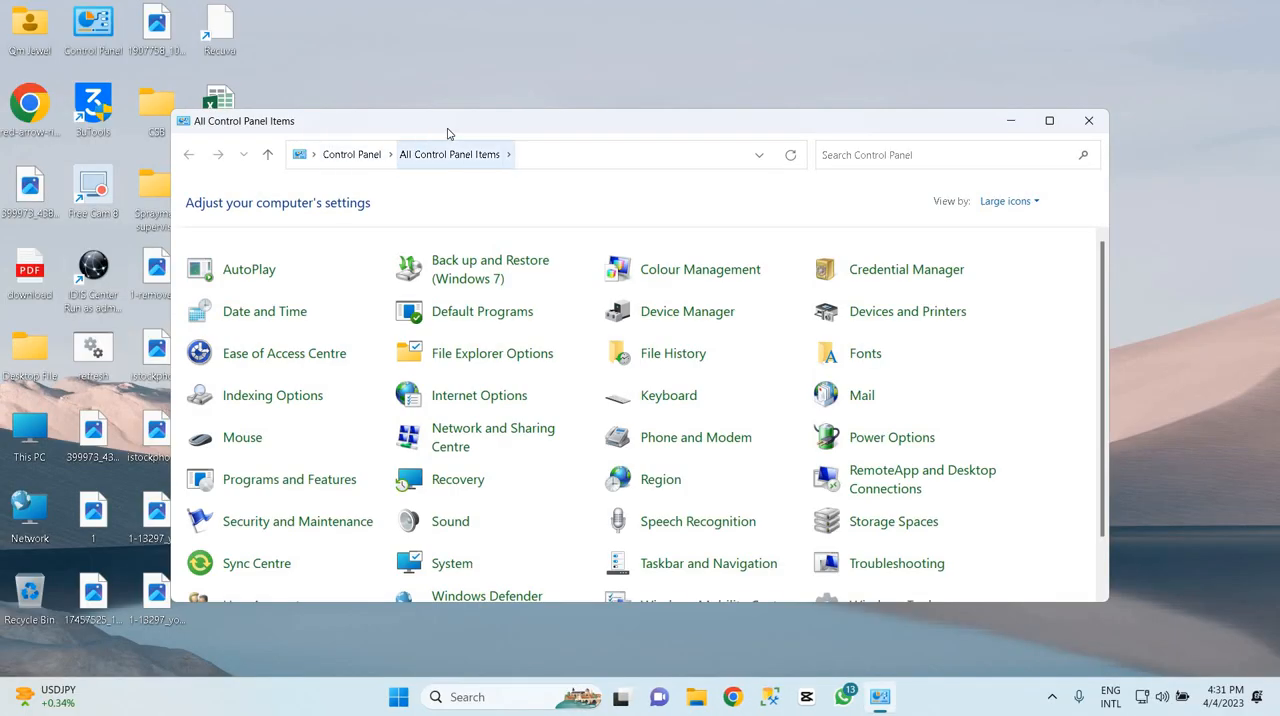
{"action": "double_click", "coordinate": [330, 121]}
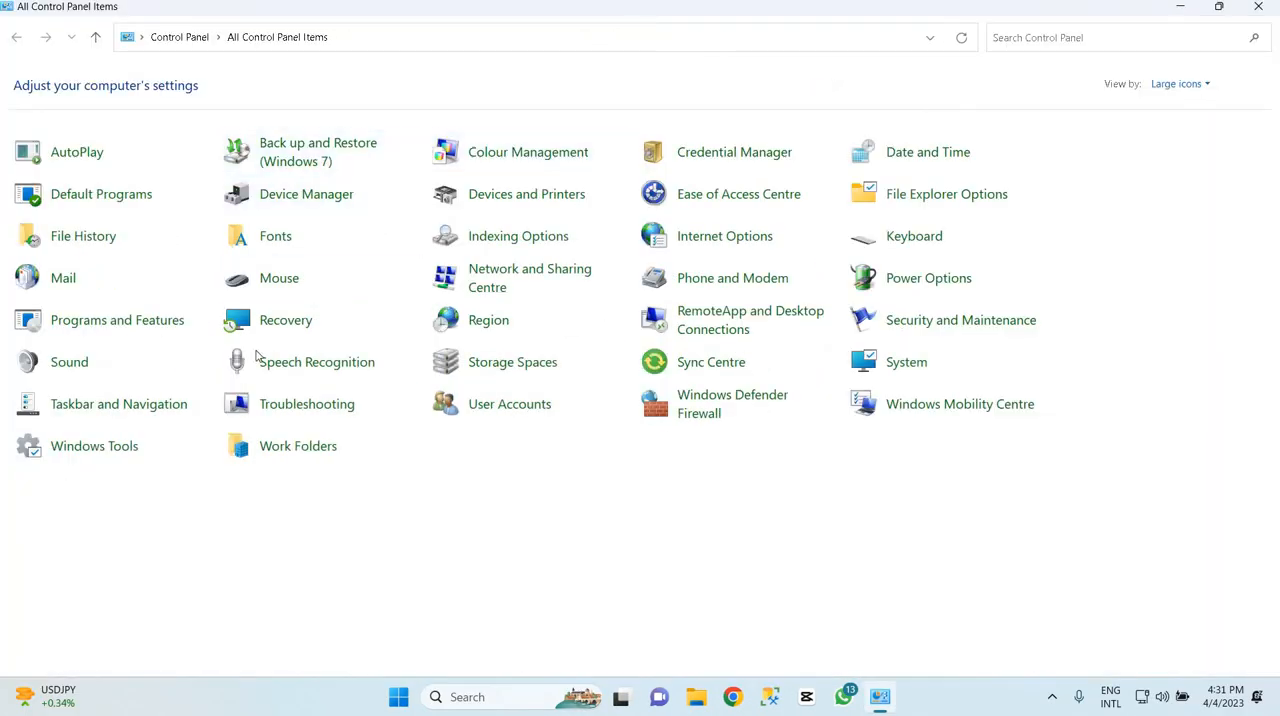
{"action": "left_click", "coordinate": [123, 329]}
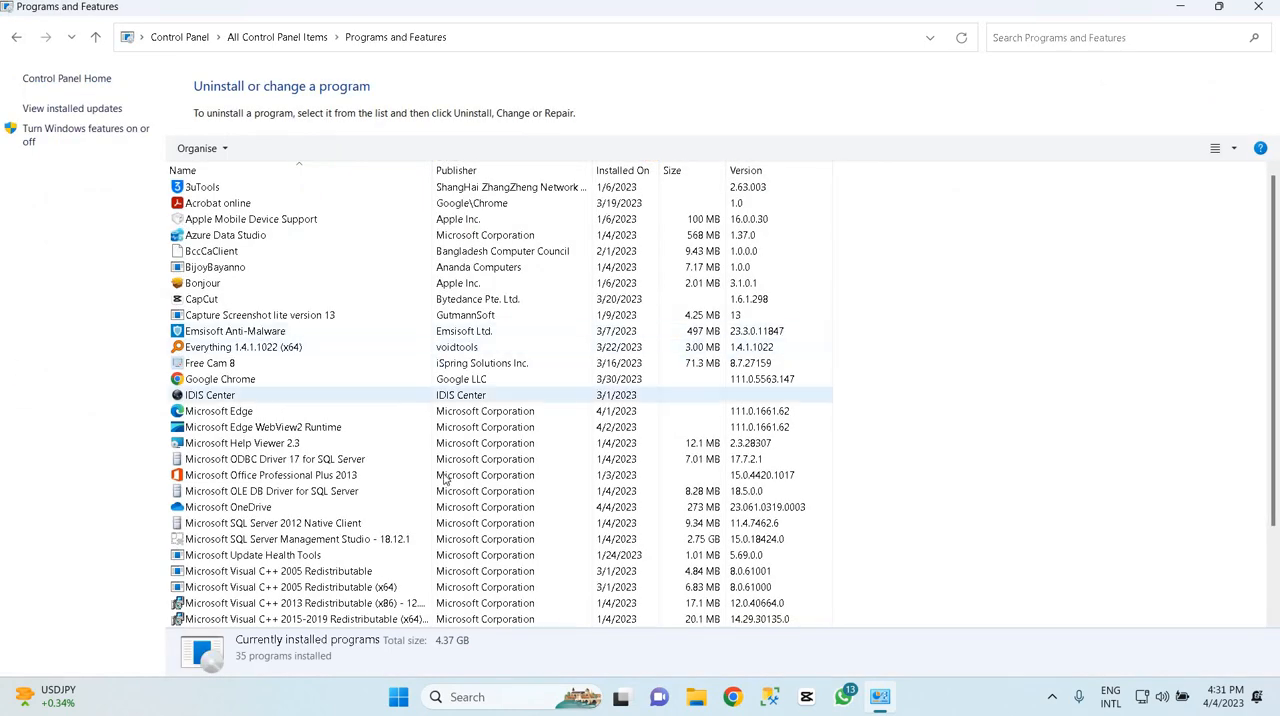
Find Recuva in the list of installed programs, uninstall it and close the finished uninstaller
{"action": "scroll", "coordinate": [445, 481], "scroll_direction": "down", "scroll_amount": 3}
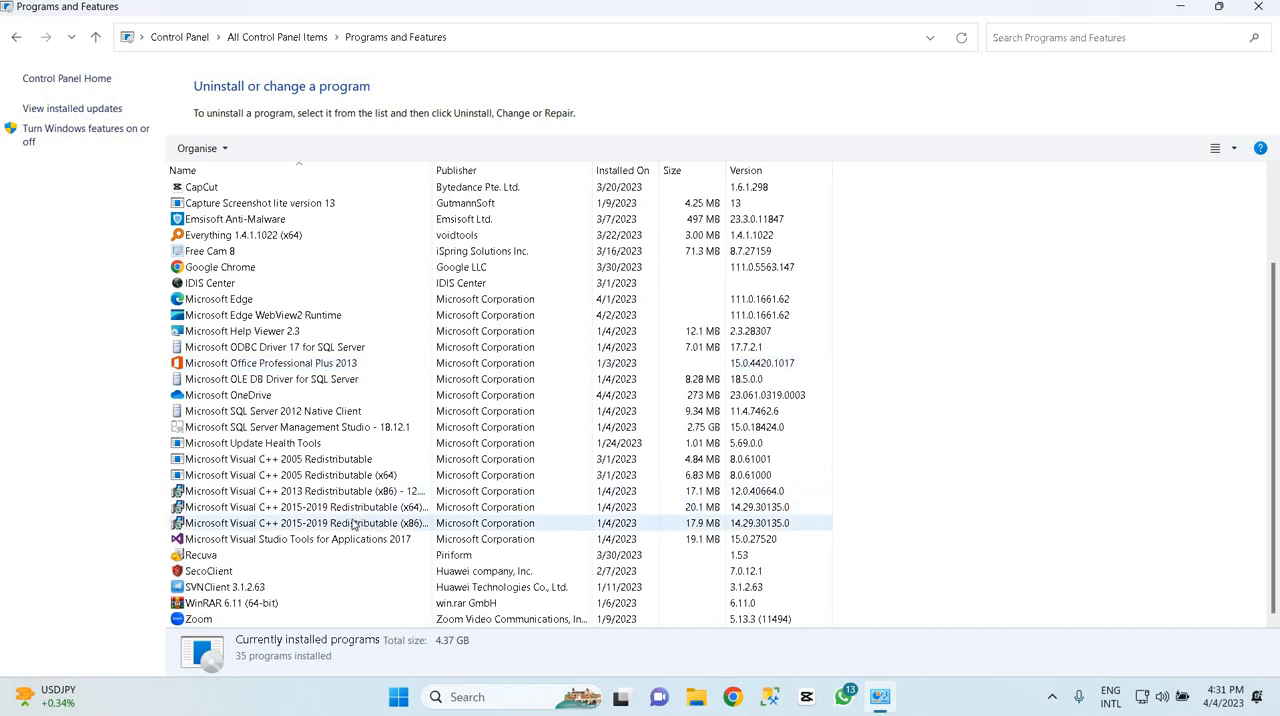
{"action": "scroll", "coordinate": [352, 524], "scroll_direction": "up", "scroll_amount": 3}
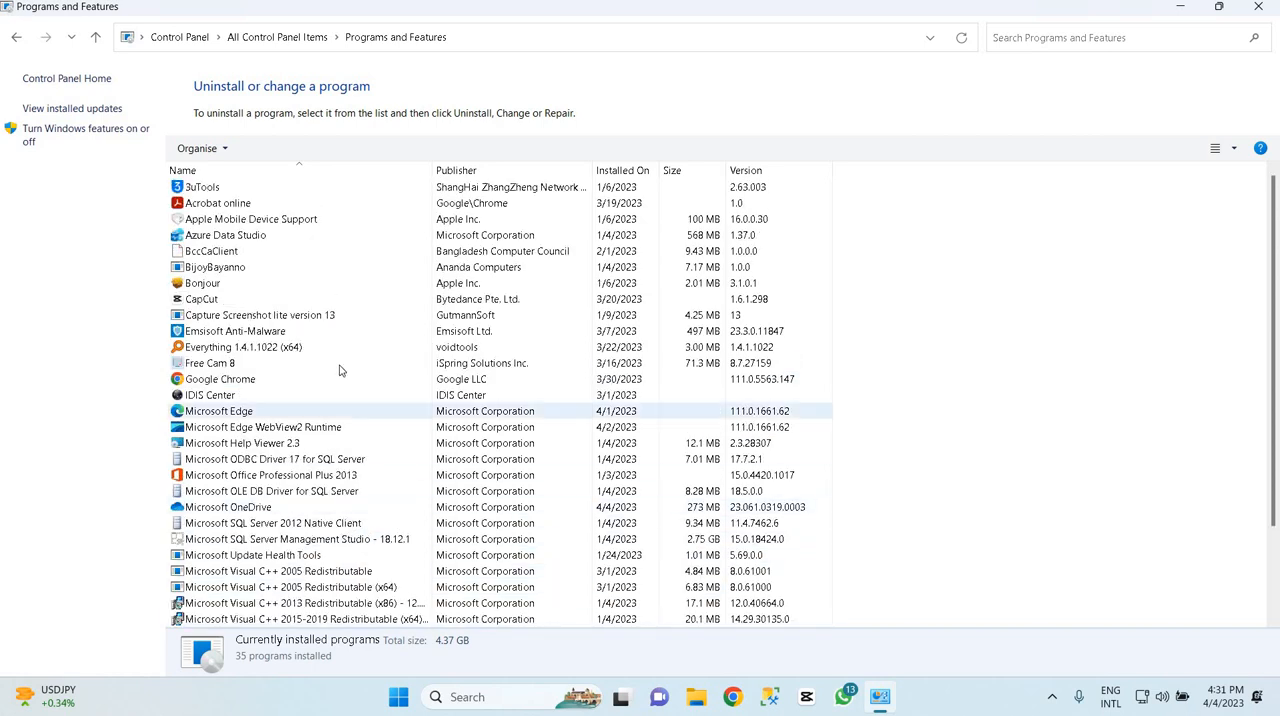
{"action": "scroll", "coordinate": [343, 428], "scroll_direction": "down", "scroll_amount": 3}
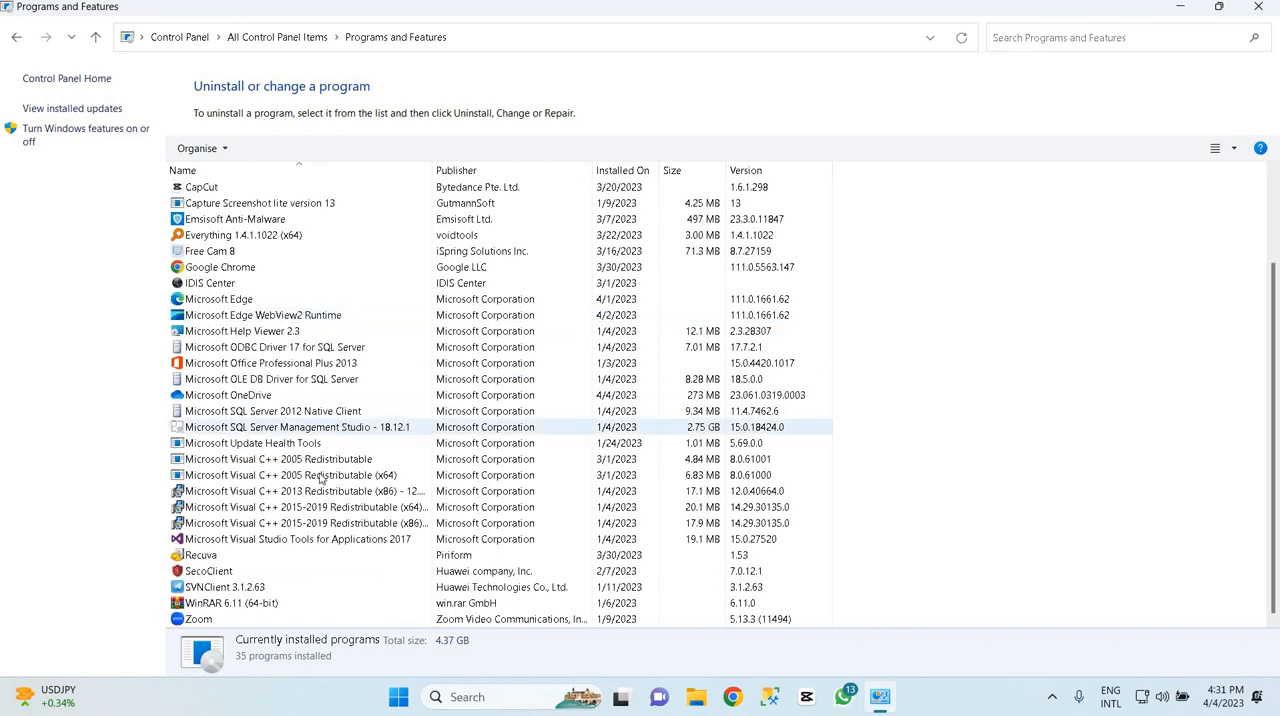
{"action": "left_click", "coordinate": [231, 567]}
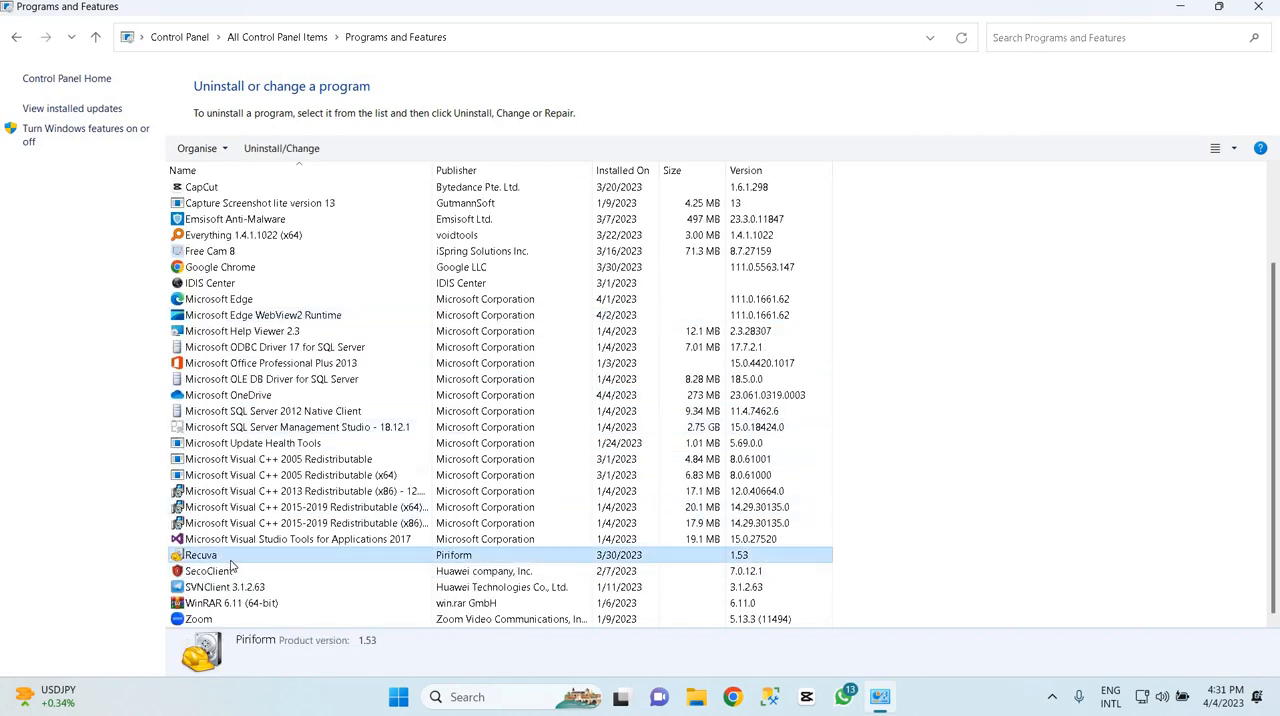
{"action": "left_click", "coordinate": [281, 148]}
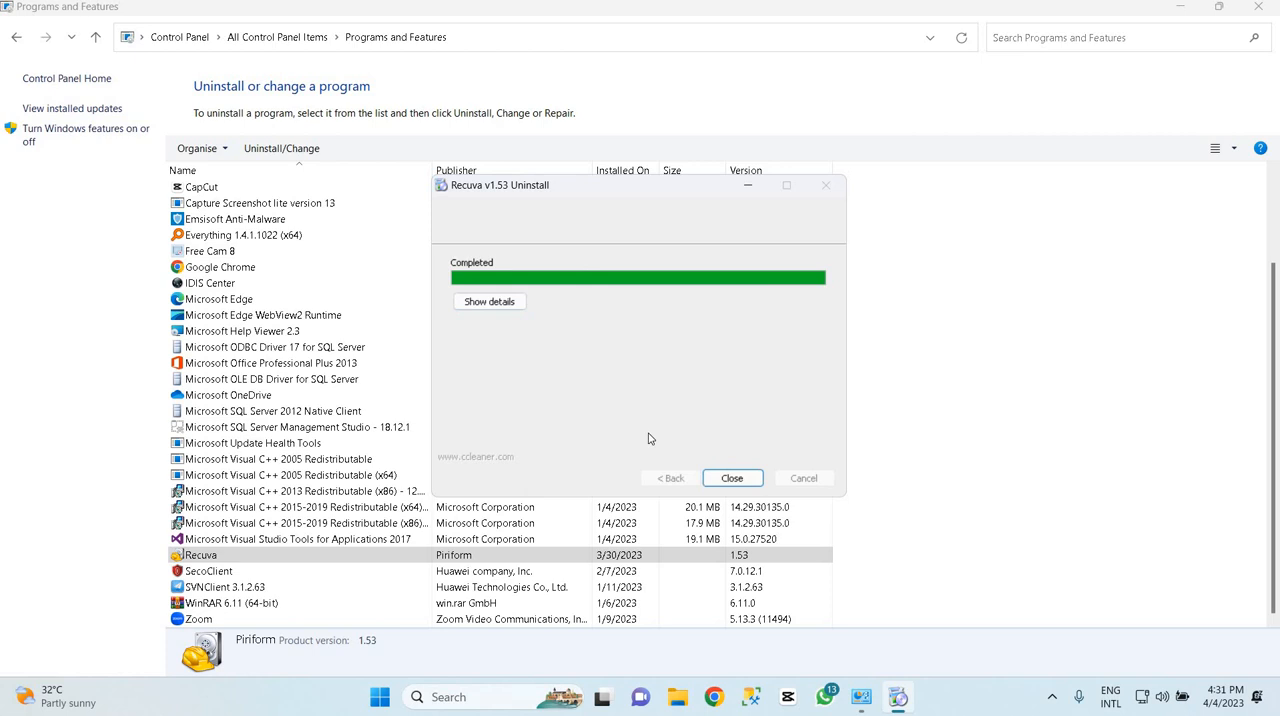
{"action": "left_click", "coordinate": [735, 480]}
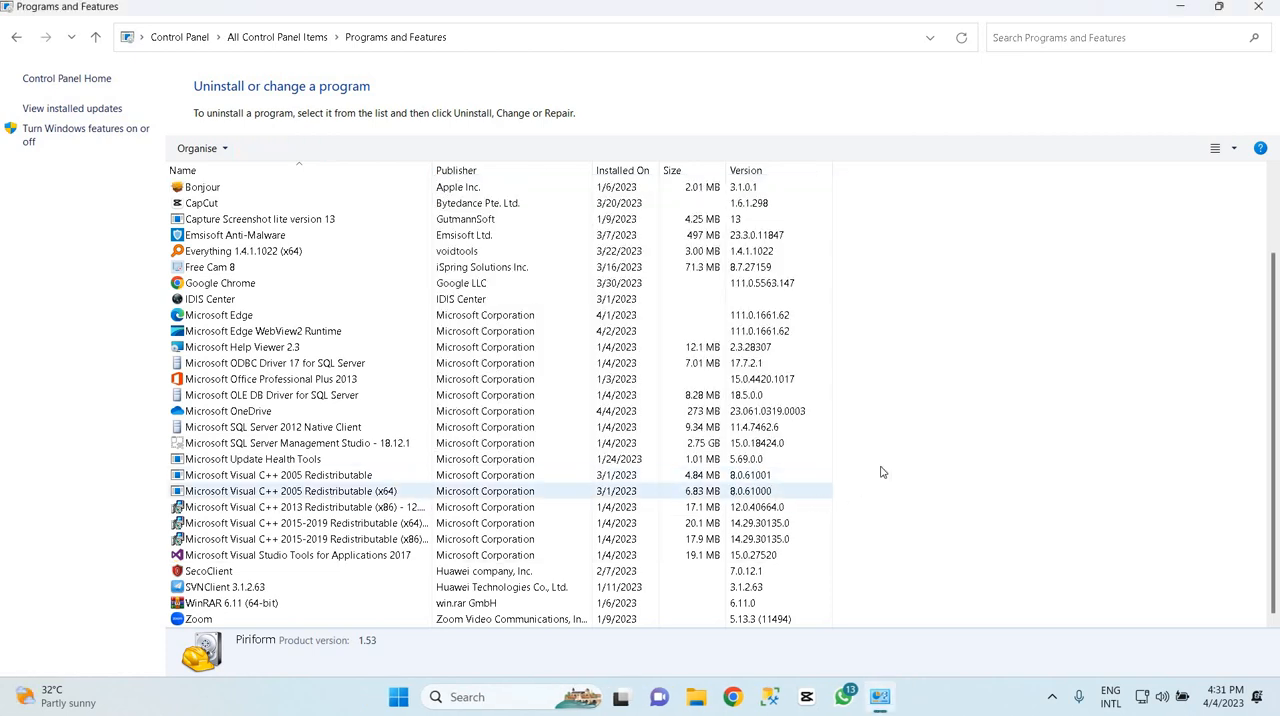